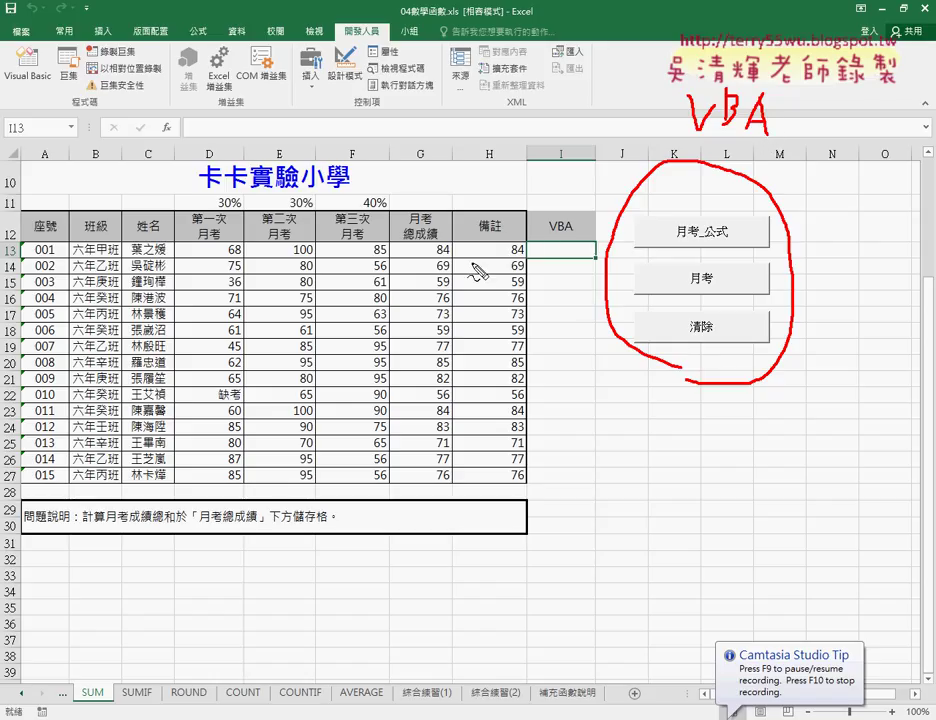
# Examine the weighted-total formula in G13 and the SUMPRODUCT formula in H13.
pyautogui.moveTo(450, 231); pyautogui.dragTo(432, 236)
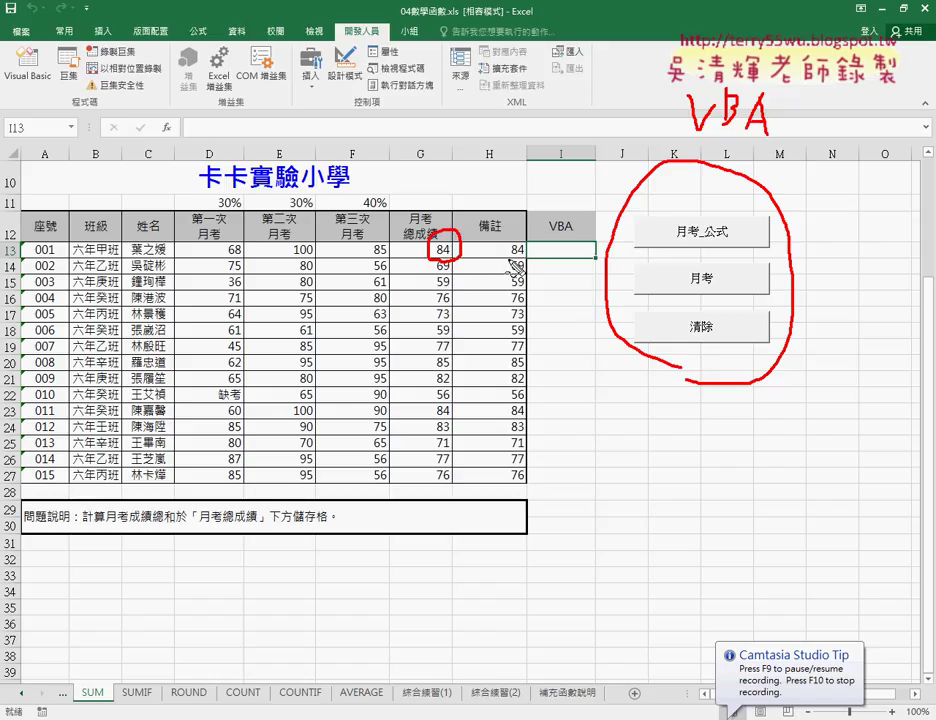
pyautogui.moveTo(528, 234); pyautogui.dragTo(510, 240)
pyautogui.press('Escape')
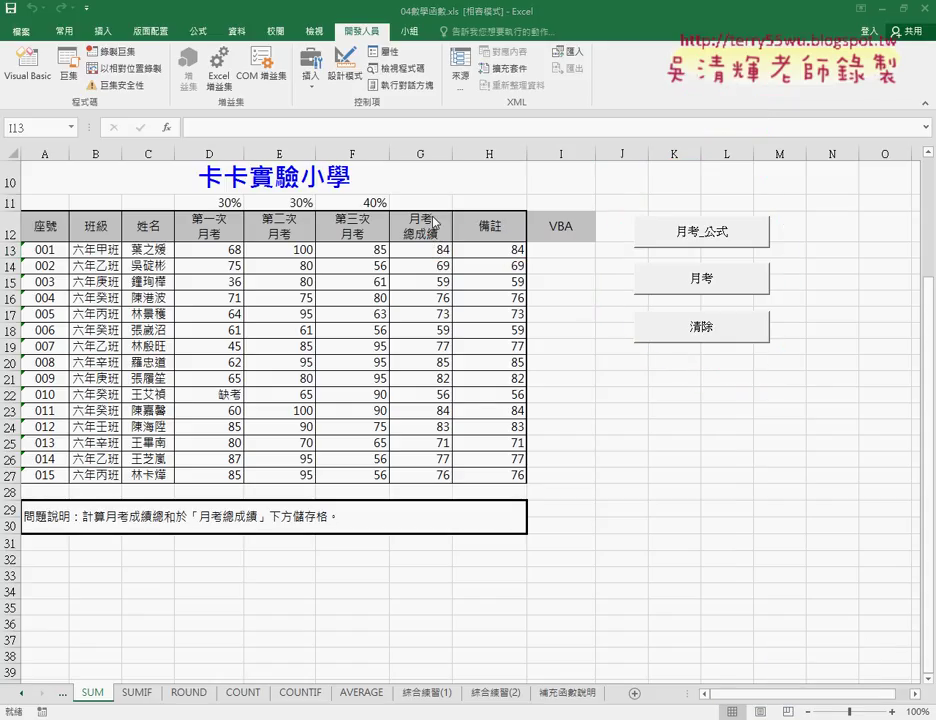
pyautogui.click(424, 250)
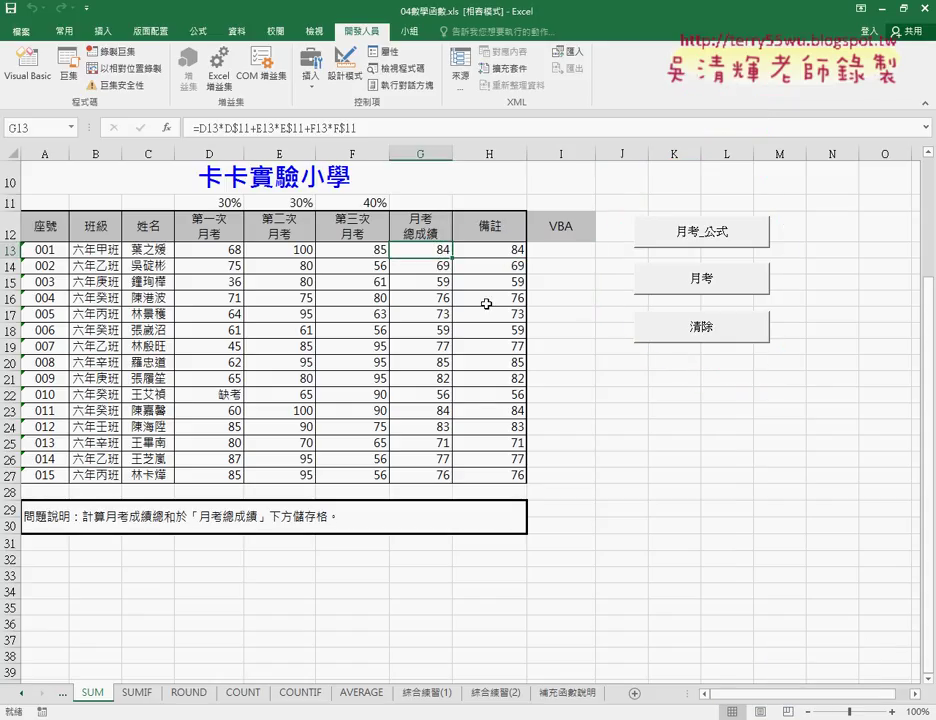
pyautogui.click(507, 252)
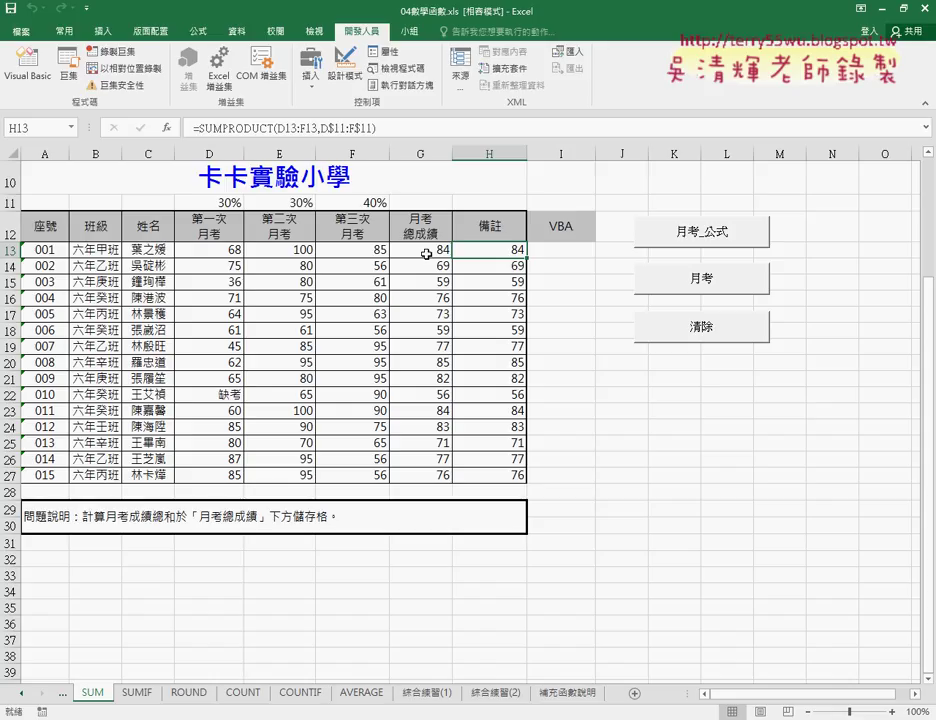
pyautogui.click(426, 254)
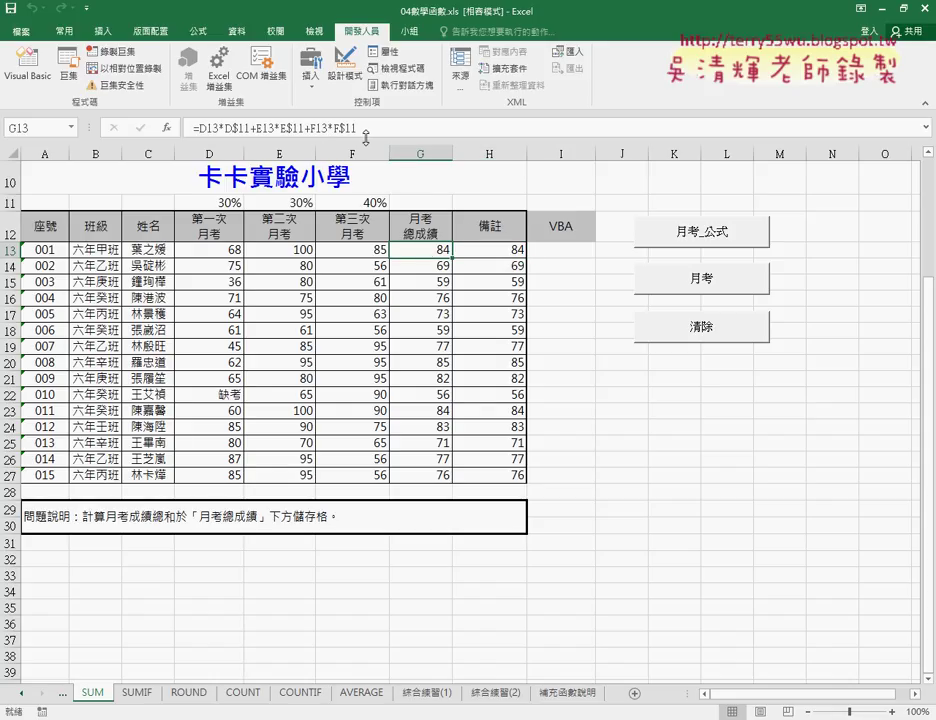
pyautogui.click(487, 252)
pyautogui.press('Left')
pyautogui.click(495, 255)
pyautogui.moveTo(426, 249); pyautogui.dragTo(510, 249)
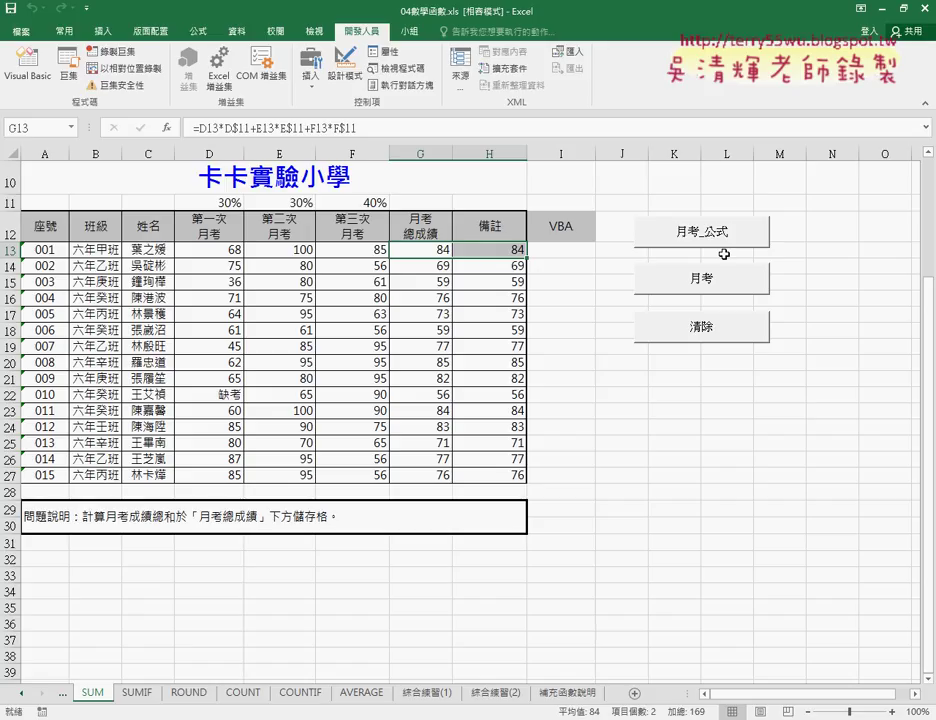
# Run the 月考_公式 macro to fill I13:I27 with SUMPRODUCT formulas and inspect the formula in I13.
pyautogui.click(805, 249)
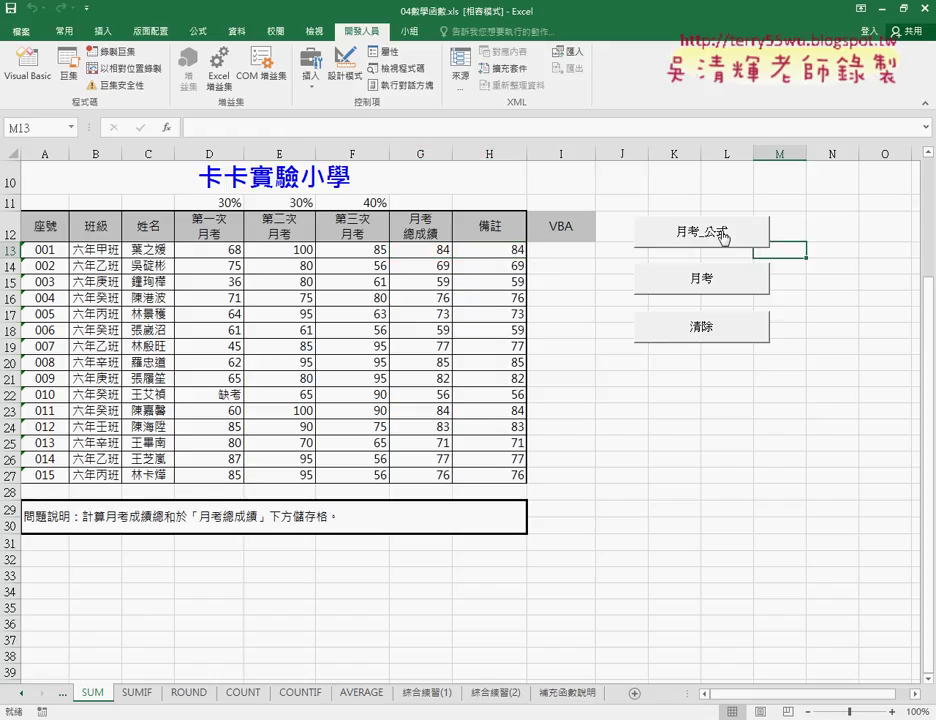
pyautogui.click(723, 235)
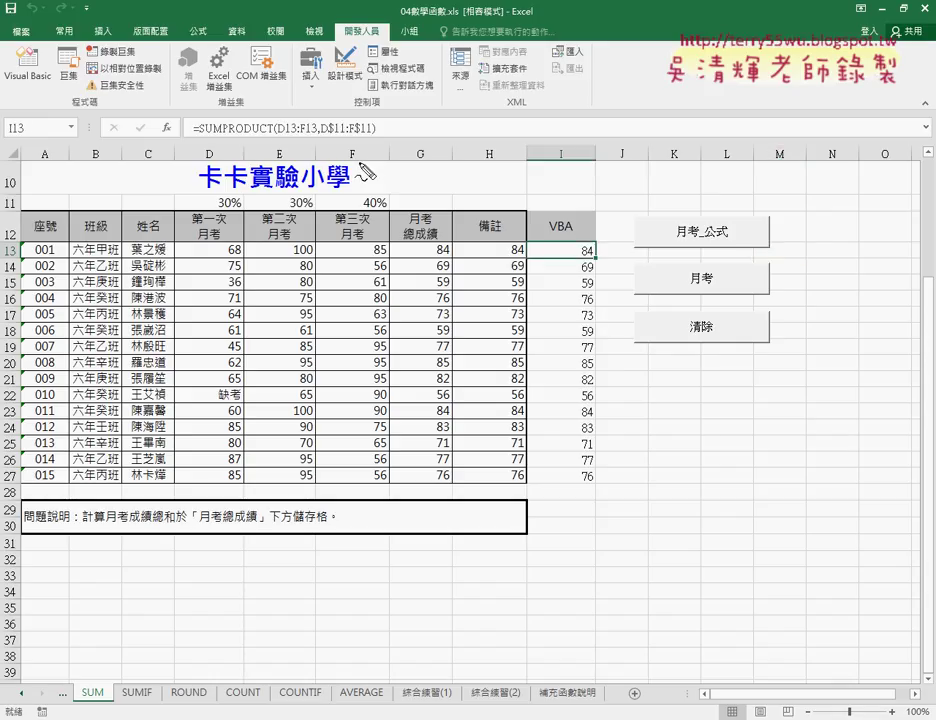
pyautogui.moveTo(376, 128)
pyautogui.mouseDown()
pyautogui.moveTo(200, 130)
pyautogui.moveTo(255, 101)
pyautogui.moveTo(374, 120)
pyautogui.mouseUp()
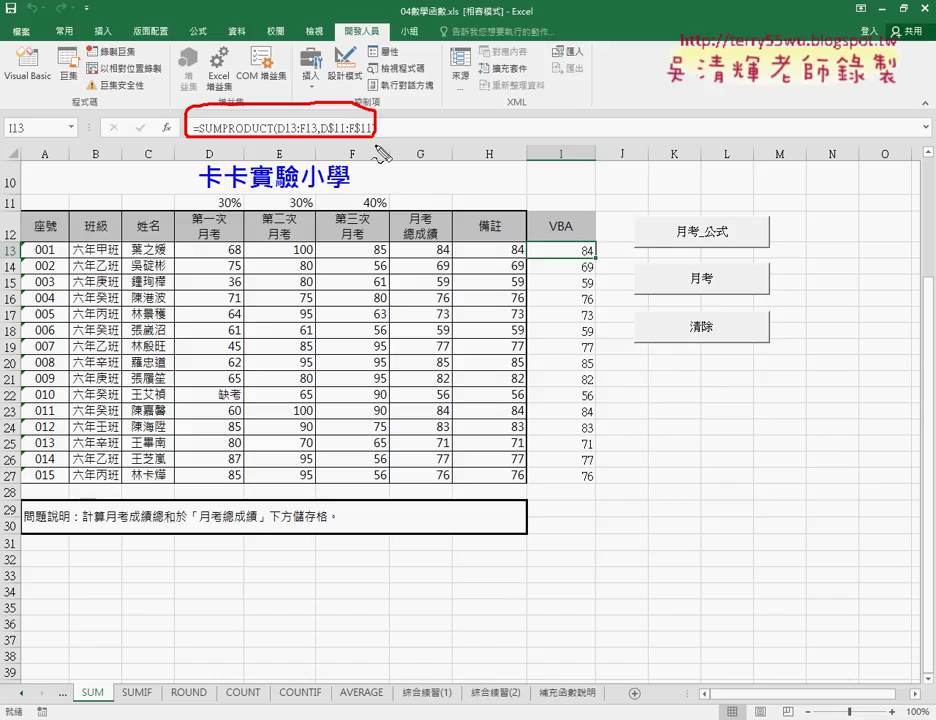
pyautogui.moveTo(530, 268)
pyautogui.mouseDown()
pyautogui.moveTo(539, 246)
pyautogui.moveTo(591, 250)
pyautogui.moveTo(580, 245)
pyautogui.mouseUp()
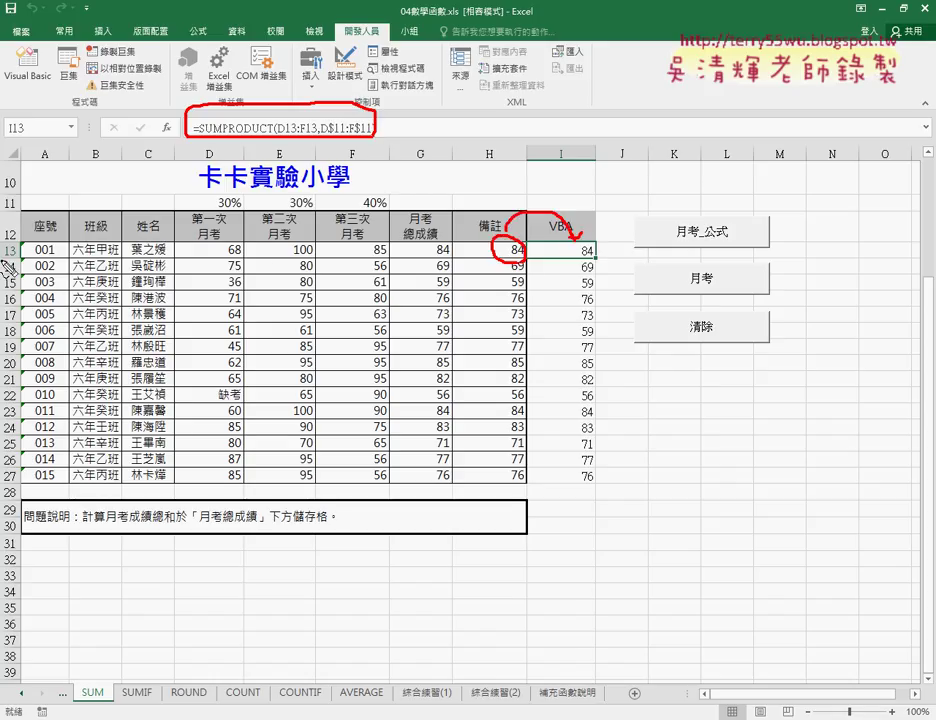
pyautogui.moveTo(18, 239); pyautogui.dragTo(24, 247)
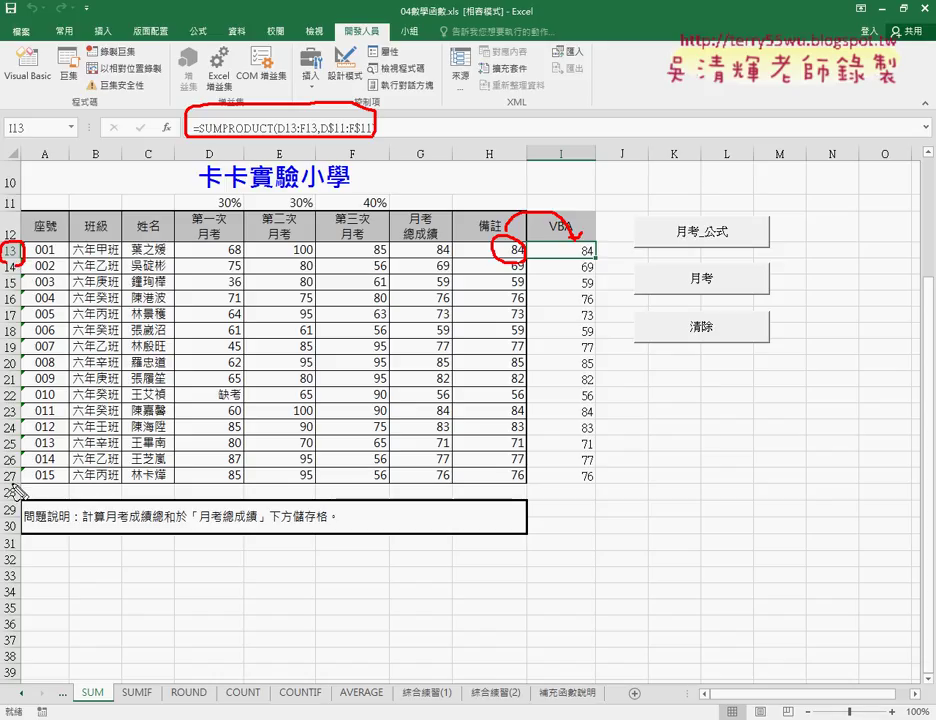
pyautogui.moveTo(18, 467); pyautogui.dragTo(20, 485)
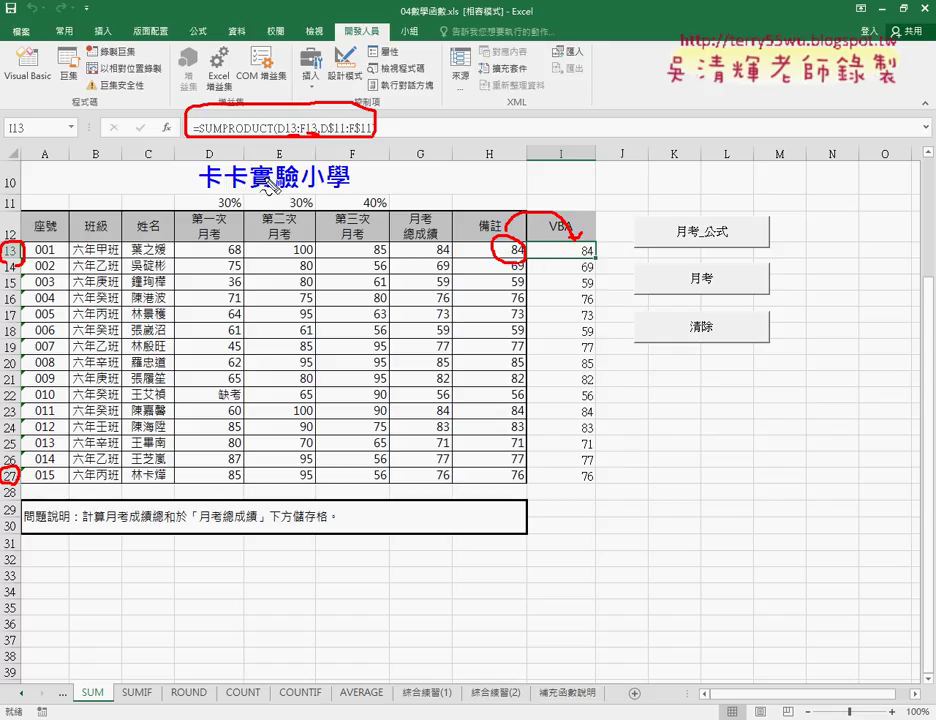
pyautogui.moveTo(293, 147)
pyautogui.mouseDown()
pyautogui.moveTo(293, 161)
pyautogui.moveTo(321, 160)
pyautogui.mouseUp()
pyautogui.press('Escape')
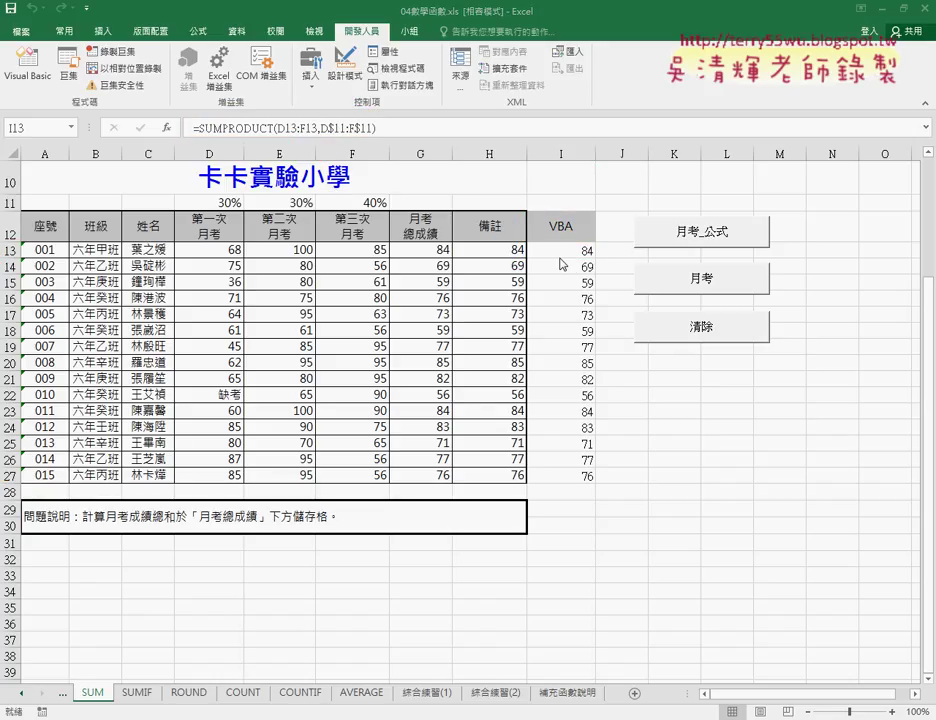
# Clear the VBA column with the 清除 macro and run the 月考 macro to output the totals as plain values.
pyautogui.click(672, 332)
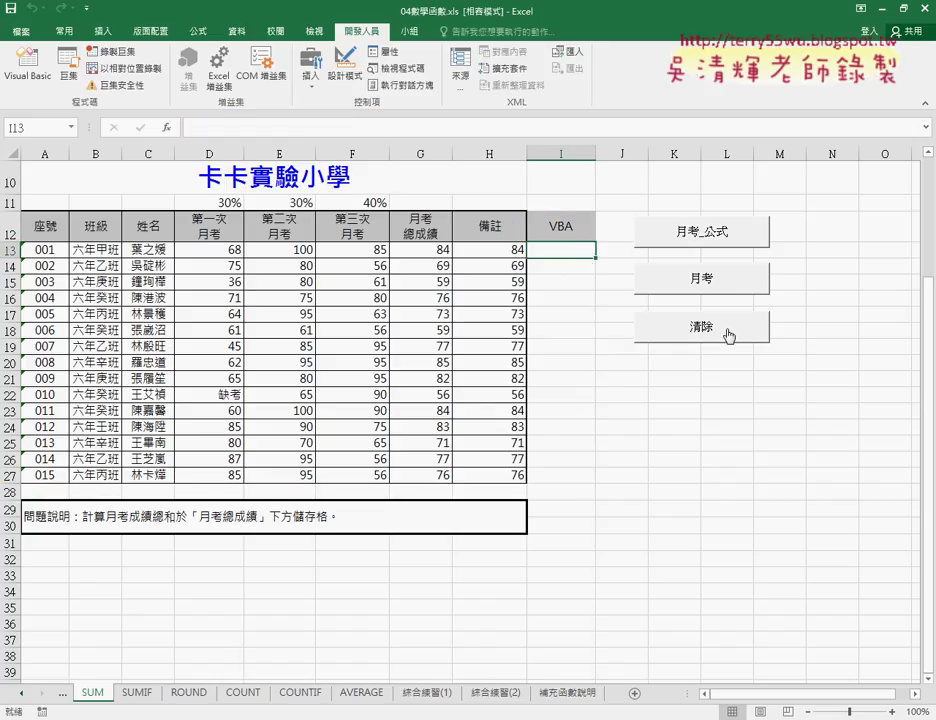
pyautogui.click(734, 285)
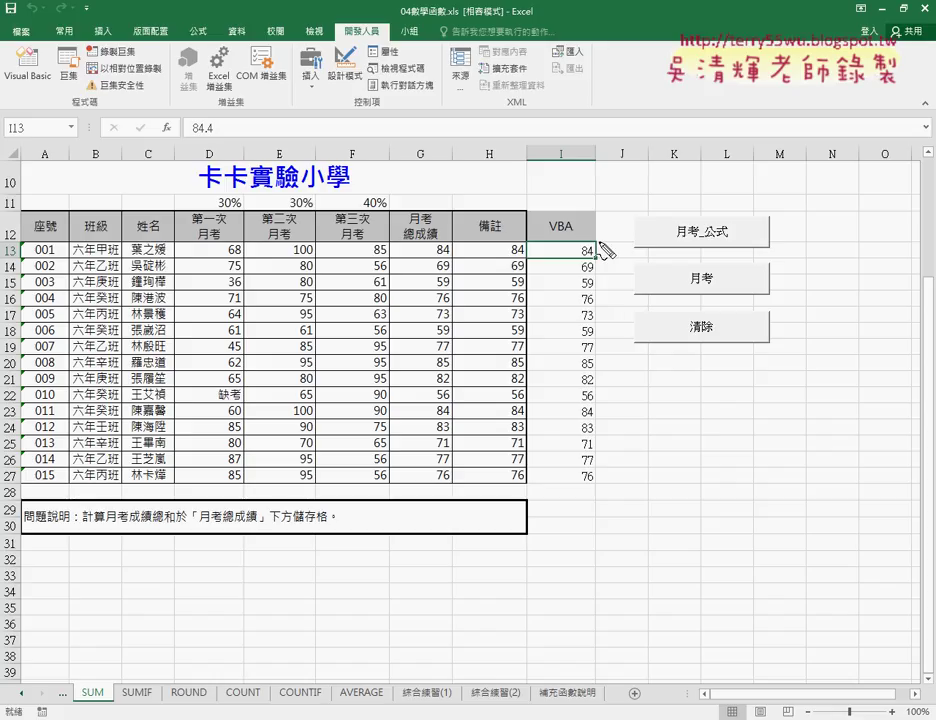
pyautogui.moveTo(226, 120)
pyautogui.mouseDown()
pyautogui.moveTo(200, 142)
pyautogui.moveTo(230, 126)
pyautogui.mouseUp()
pyautogui.moveTo(515, 238)
pyautogui.mouseDown()
pyautogui.moveTo(501, 246)
pyautogui.moveTo(588, 248)
pyautogui.moveTo(597, 233)
pyautogui.mouseUp()
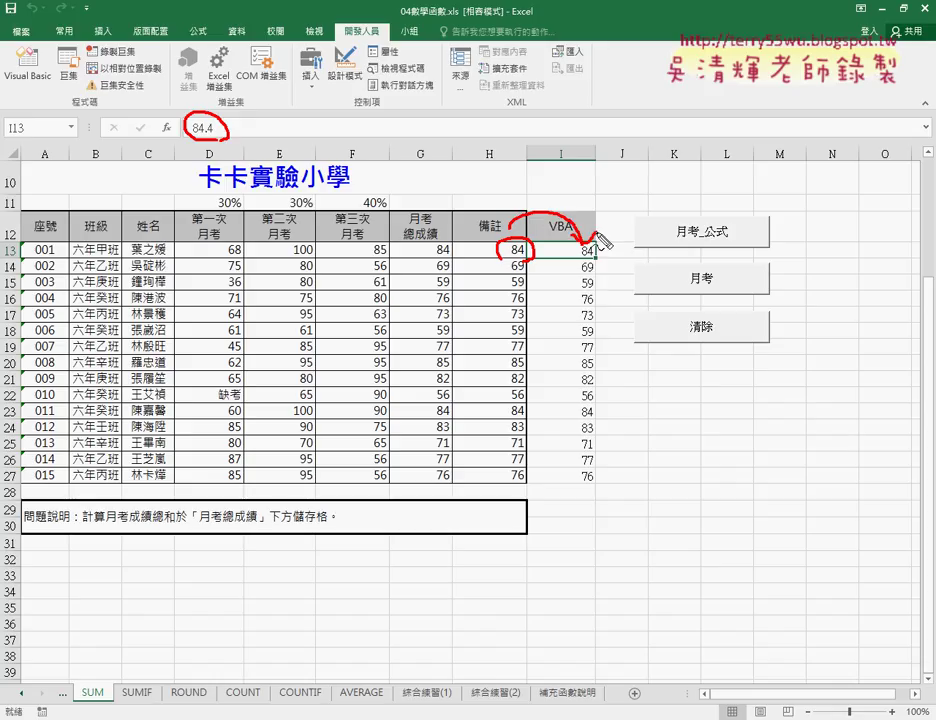
pyautogui.moveTo(690, 289); pyautogui.dragTo(722, 286)
pyautogui.press('Escape')
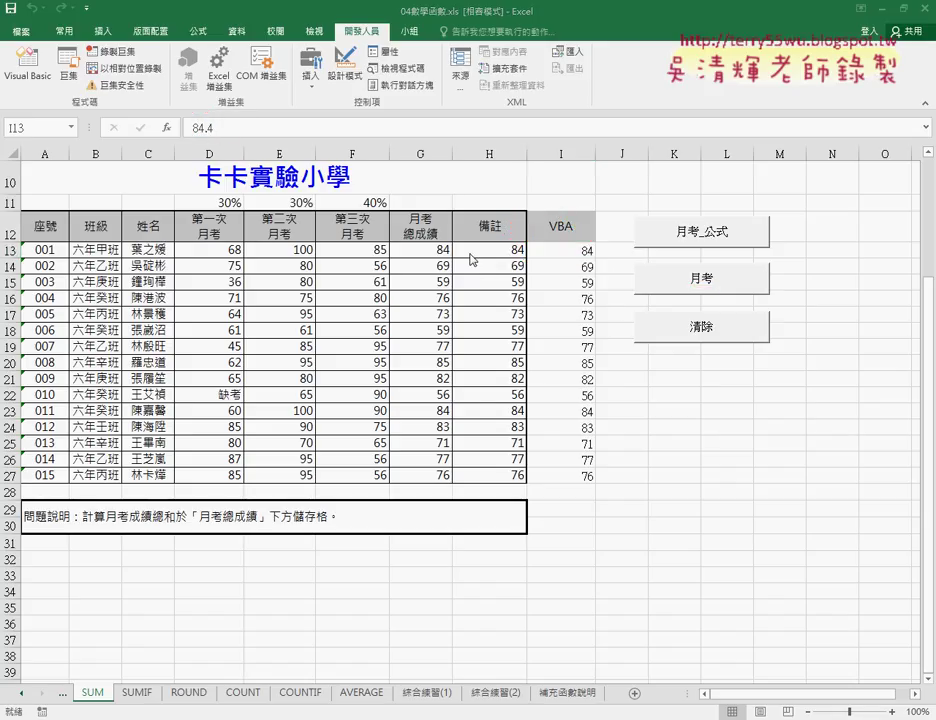
# Review how G13's formula multiplies each exam score by its weight, as a basis for the 月考 macro.
pyautogui.click(437, 252)
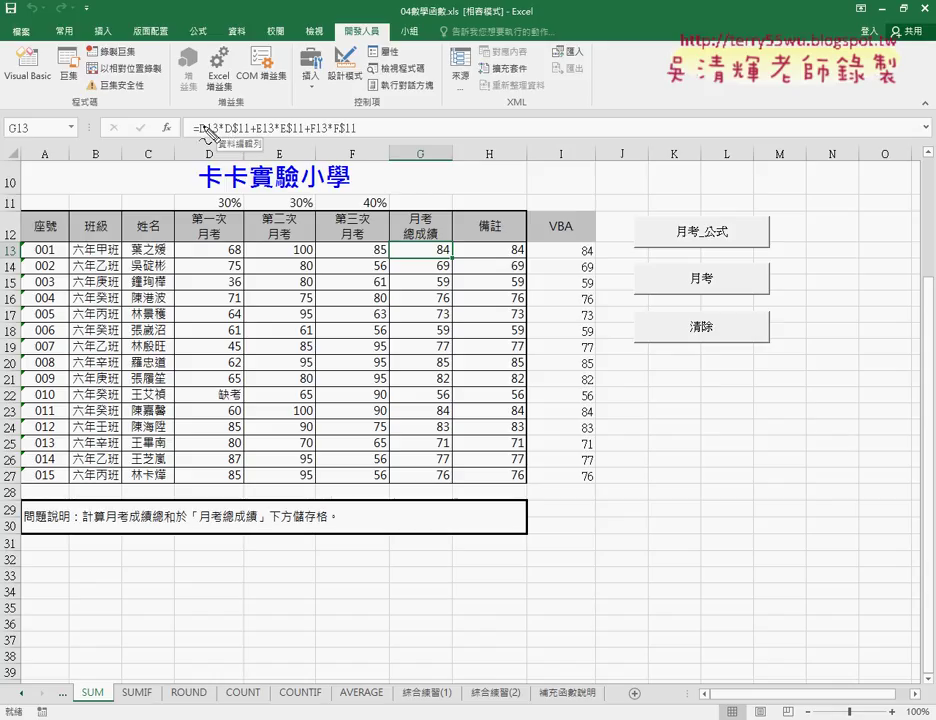
pyautogui.moveTo(229, 140)
pyautogui.mouseDown()
pyautogui.moveTo(251, 140)
pyautogui.moveTo(198, 141)
pyautogui.mouseUp()
pyautogui.moveTo(446, 243)
pyautogui.mouseDown()
pyautogui.moveTo(428, 248)
pyautogui.moveTo(434, 256)
pyautogui.moveTo(581, 244)
pyautogui.mouseUp()
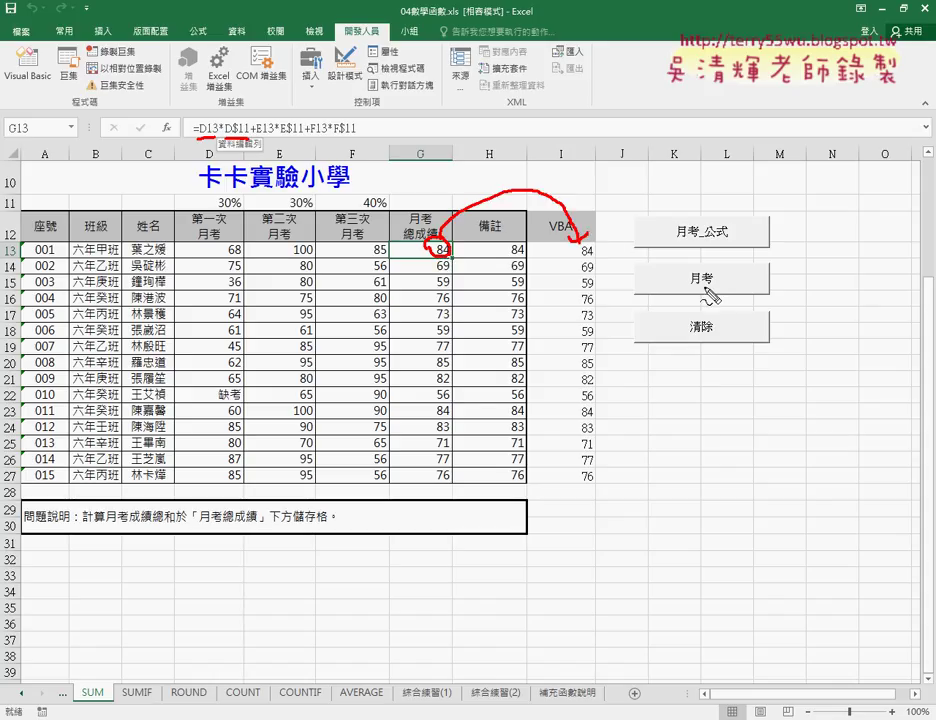
pyautogui.moveTo(706, 289)
pyautogui.mouseDown()
pyautogui.moveTo(700, 270)
pyautogui.moveTo(712, 294)
pyautogui.moveTo(700, 280)
pyautogui.moveTo(591, 246)
pyautogui.mouseUp()
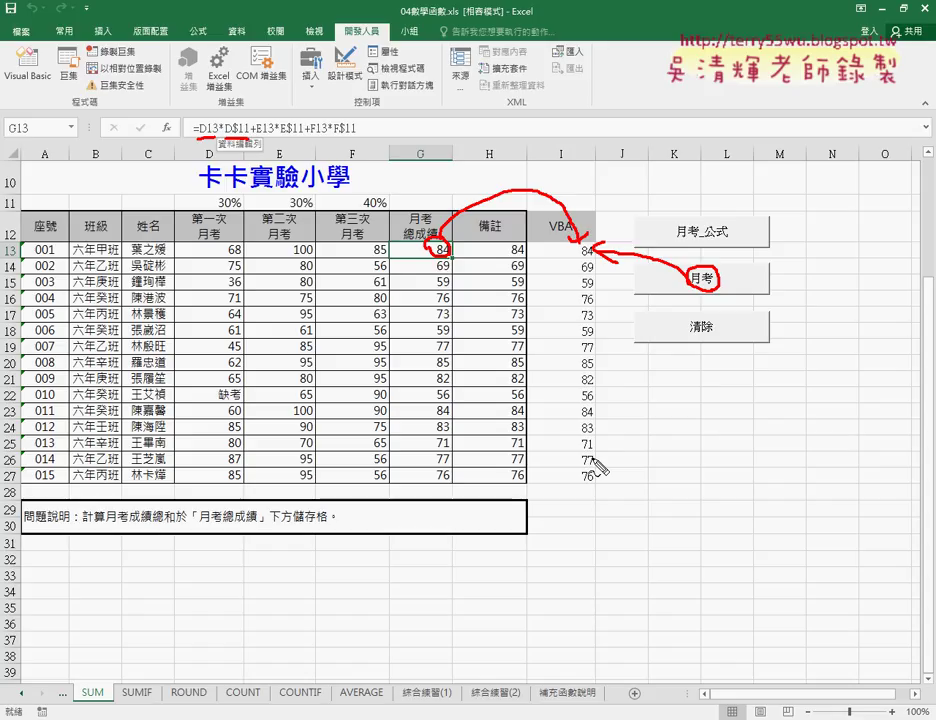
pyautogui.press('Escape')
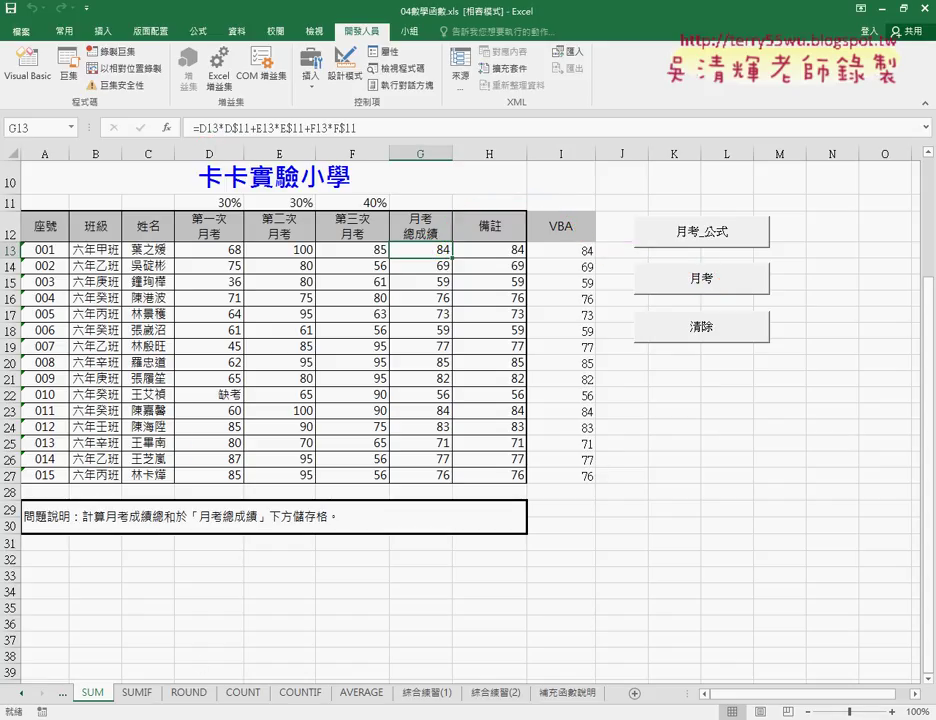
# Switch to 04數學函數程式碼.docx in Google Docs, review its Sub and custom function code, and return to the Excel workbook.
pyautogui.moveTo(110, 715)
pyautogui.click(143, 670)
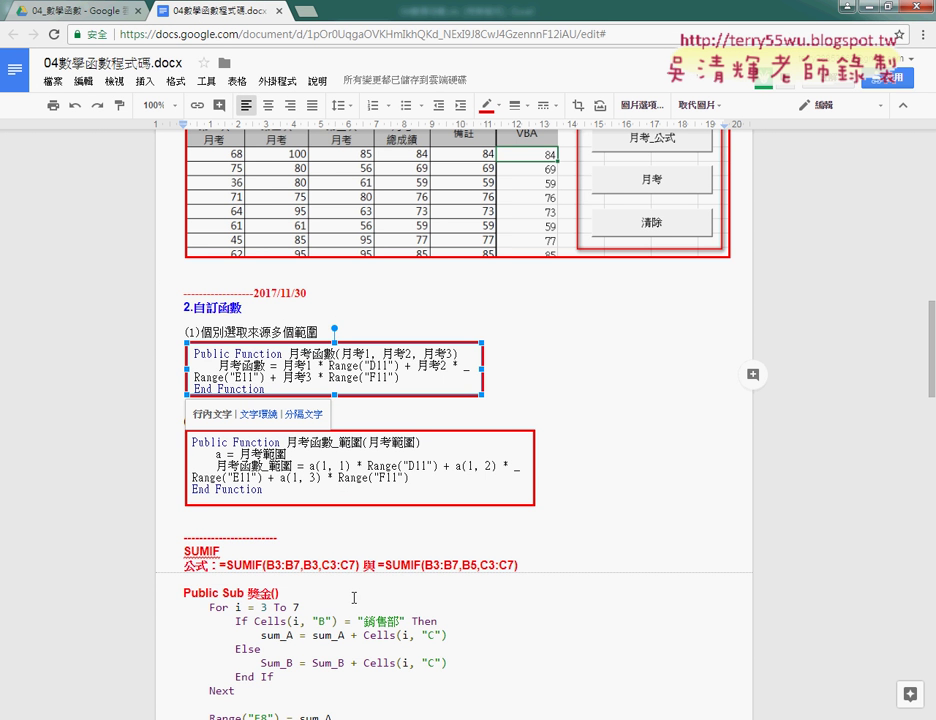
pyautogui.scroll(3, 388, 590)
pyautogui.scroll(10, 390, 595)
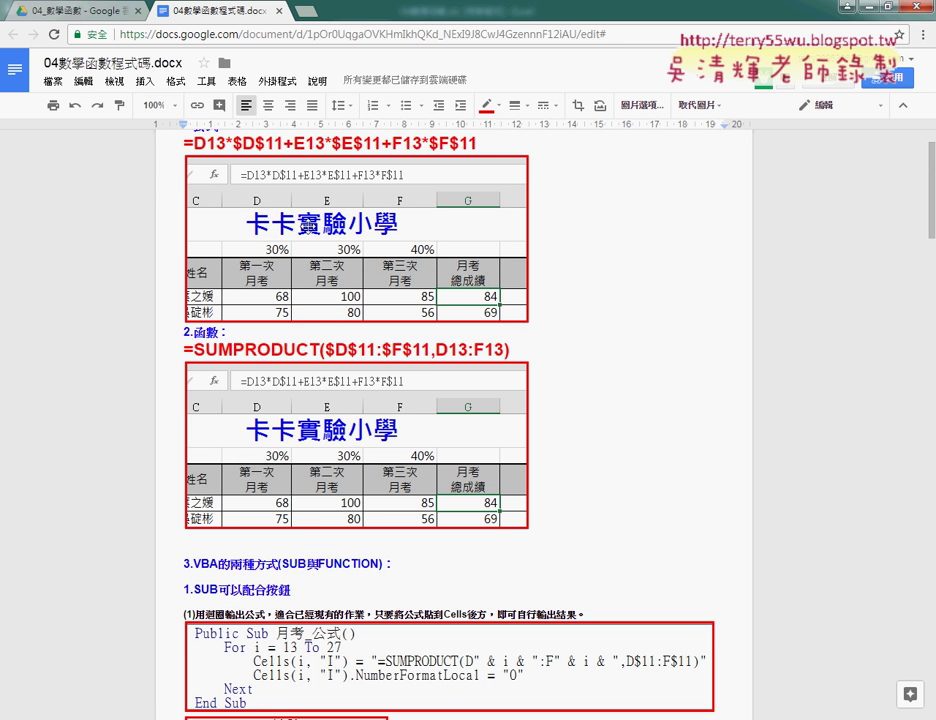
pyautogui.scroll(-8, 411, 407)
pyautogui.scroll(-5, 411, 407)
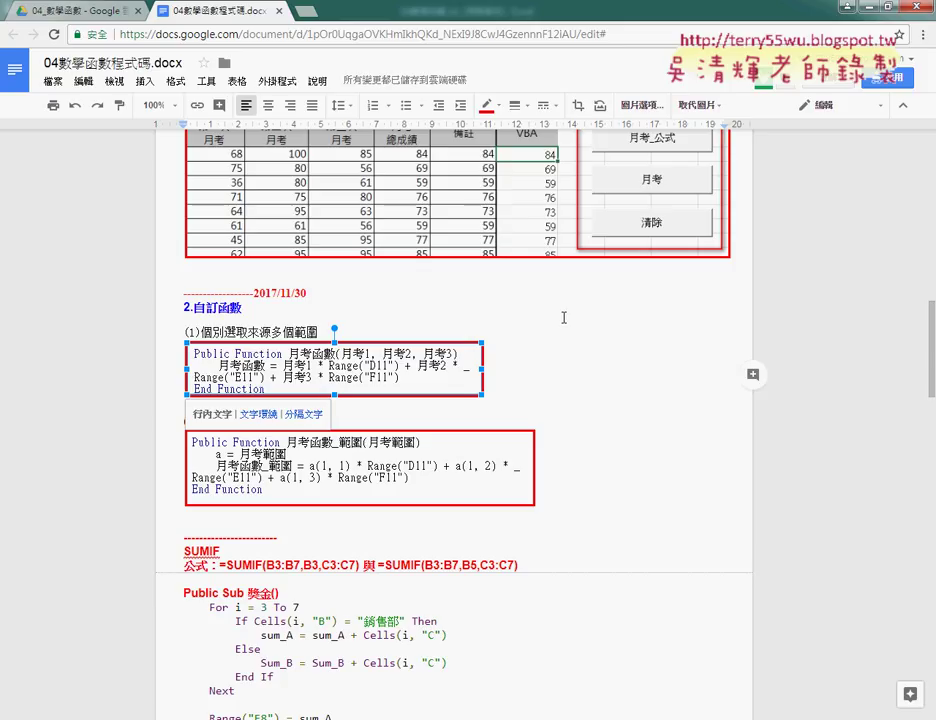
pyautogui.click(549, 350)
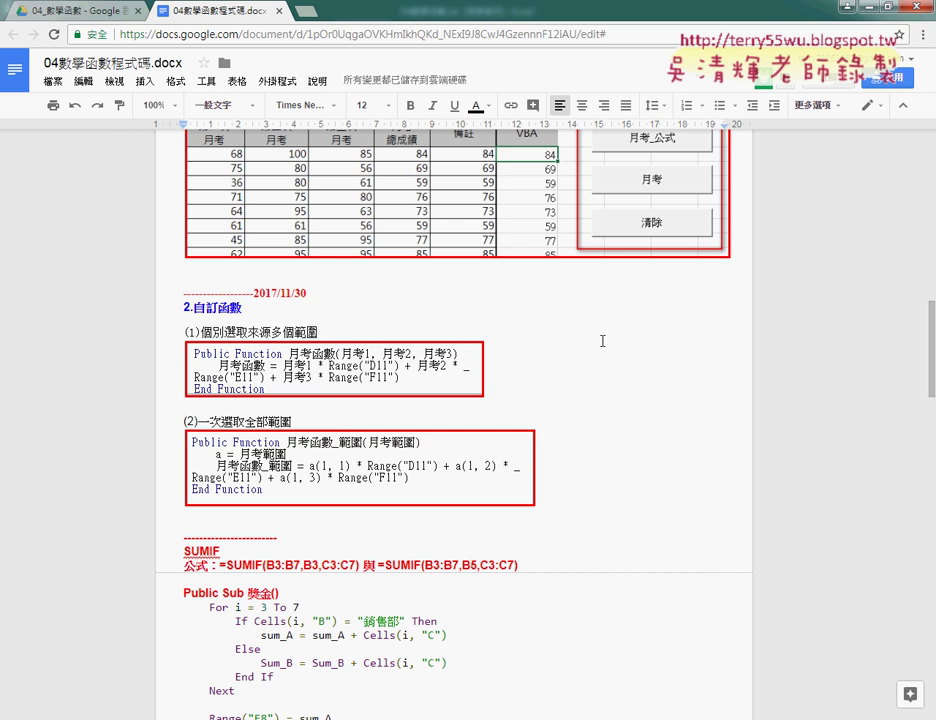
pyautogui.click(868, 8)
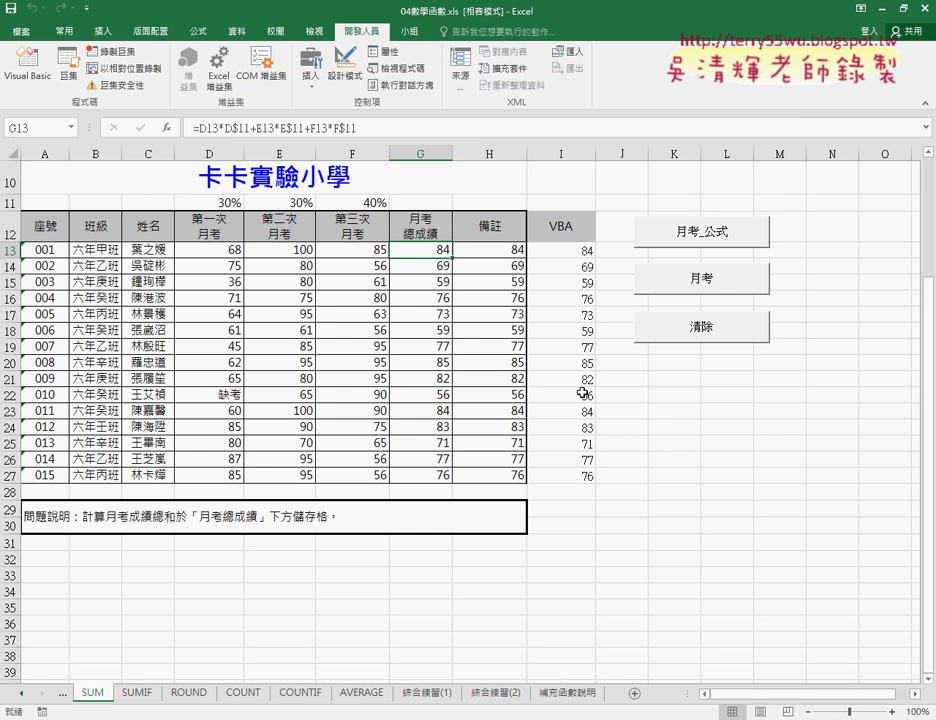
# Clear the VBA column with the 清除 macro and insert the user-defined function 月考函數 in I13.
pyautogui.click(700, 327)
pyautogui.click(577, 252)
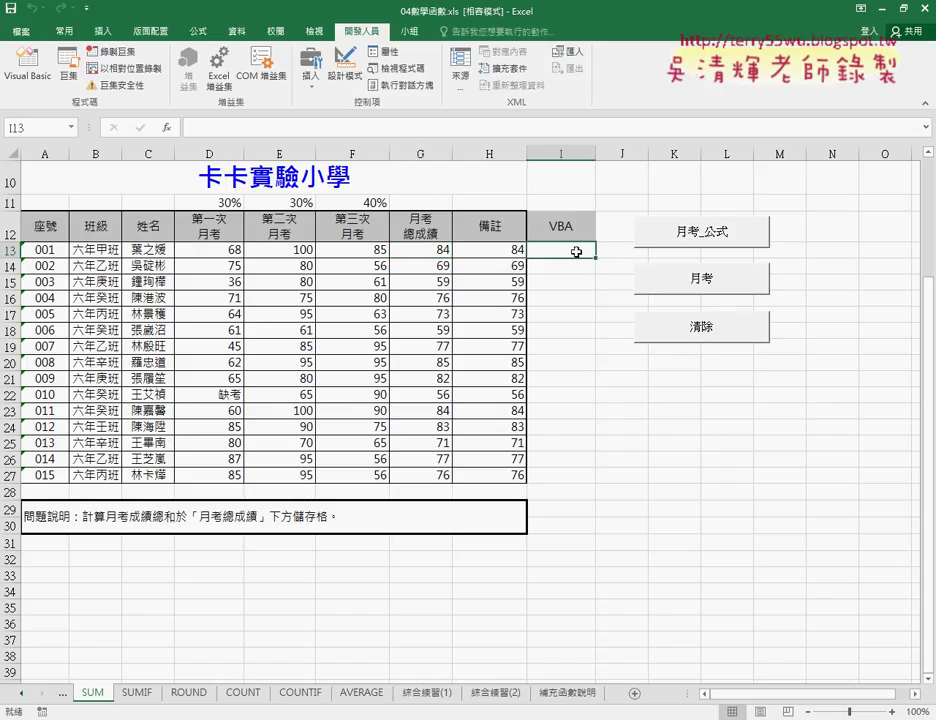
pyautogui.click(169, 132)
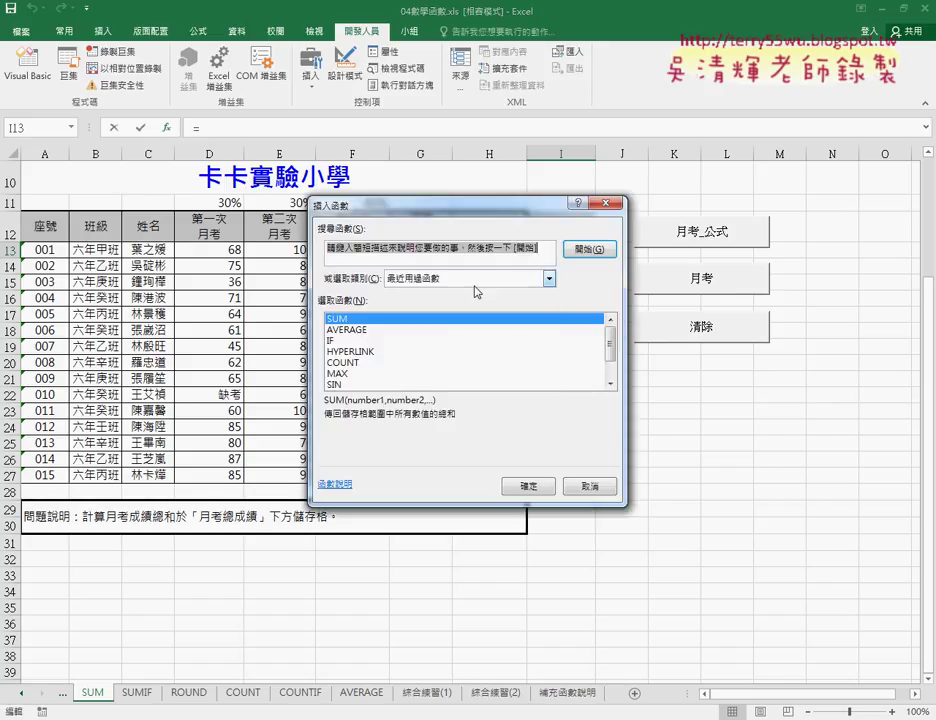
pyautogui.click(475, 284)
pyautogui.scroll(-2, 449, 370)
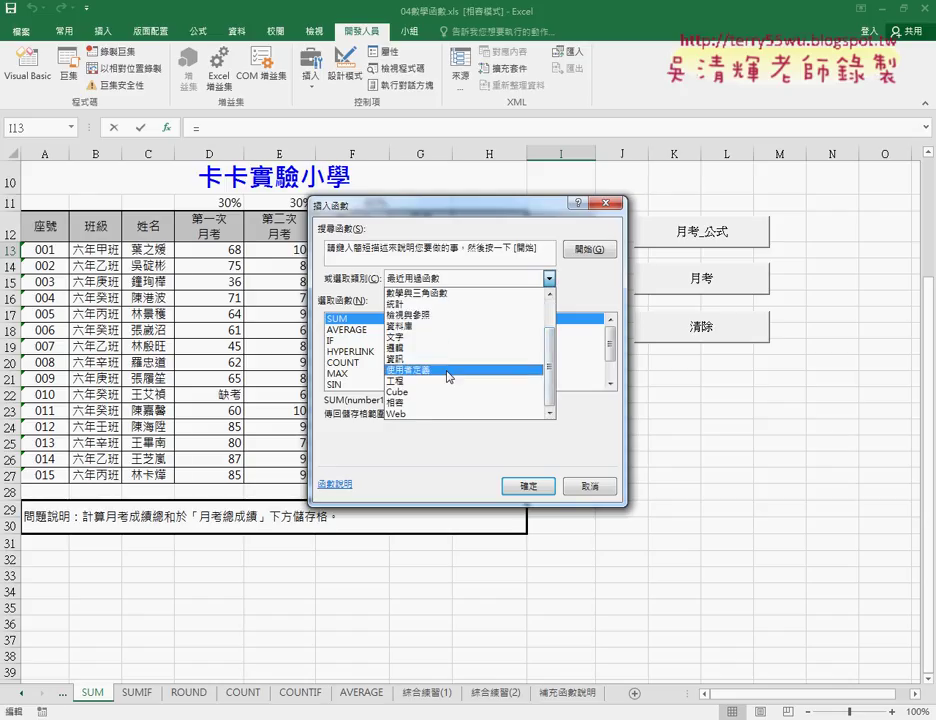
pyautogui.click(449, 370)
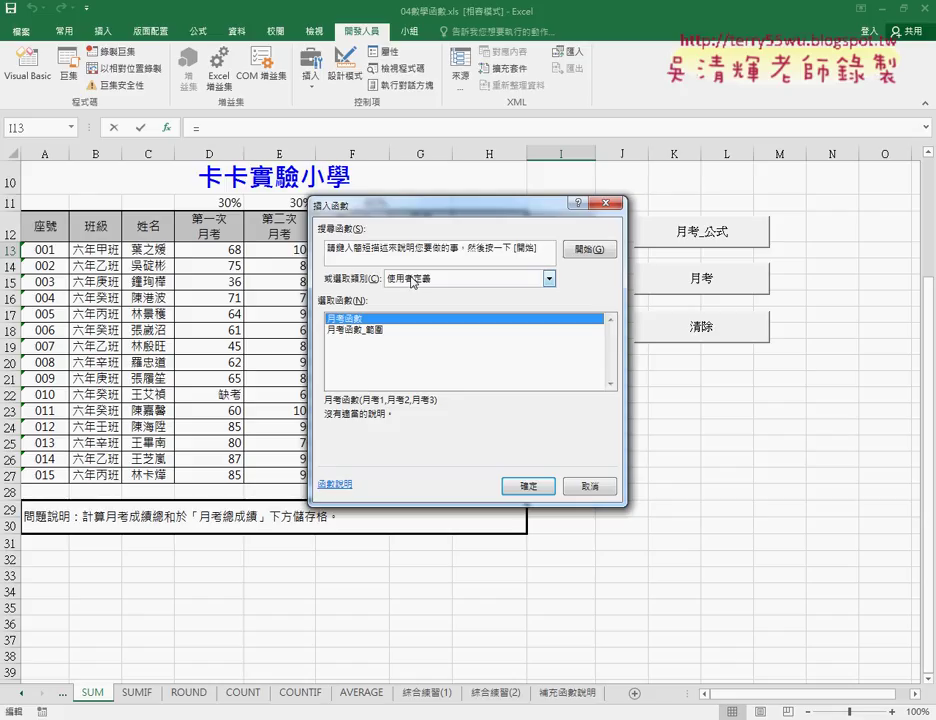
pyautogui.click(528, 485)
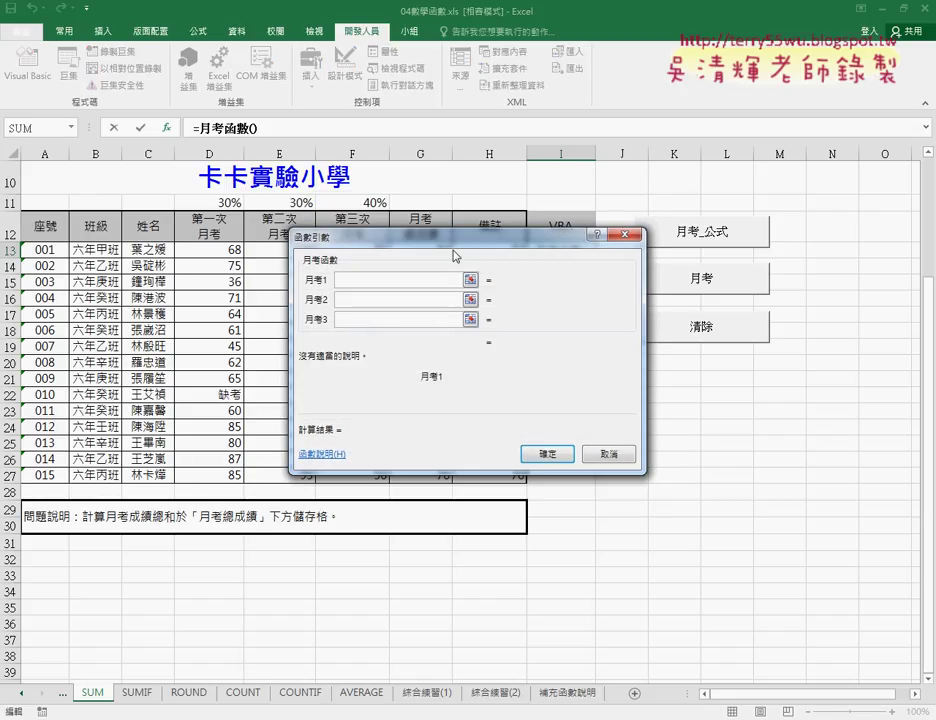
# Set the 月考函數 arguments 月考1, 月考2 and 月考3 to D13, E13 and F13.
pyautogui.moveTo(522, 270); pyautogui.dragTo(671, 237)
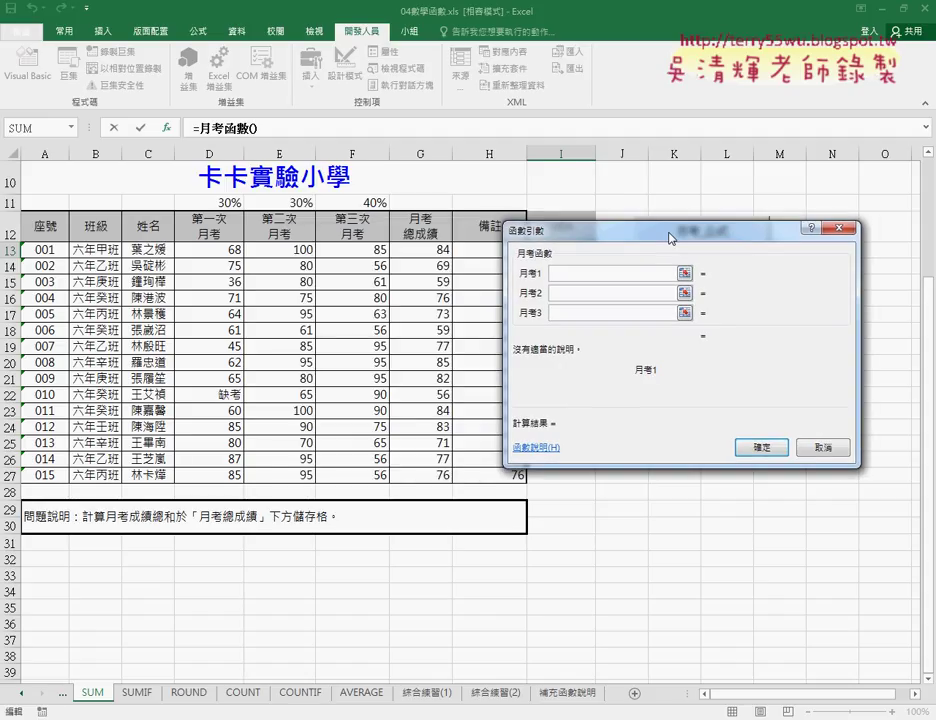
pyautogui.click(222, 249)
pyautogui.click(576, 291)
pyautogui.click(301, 250)
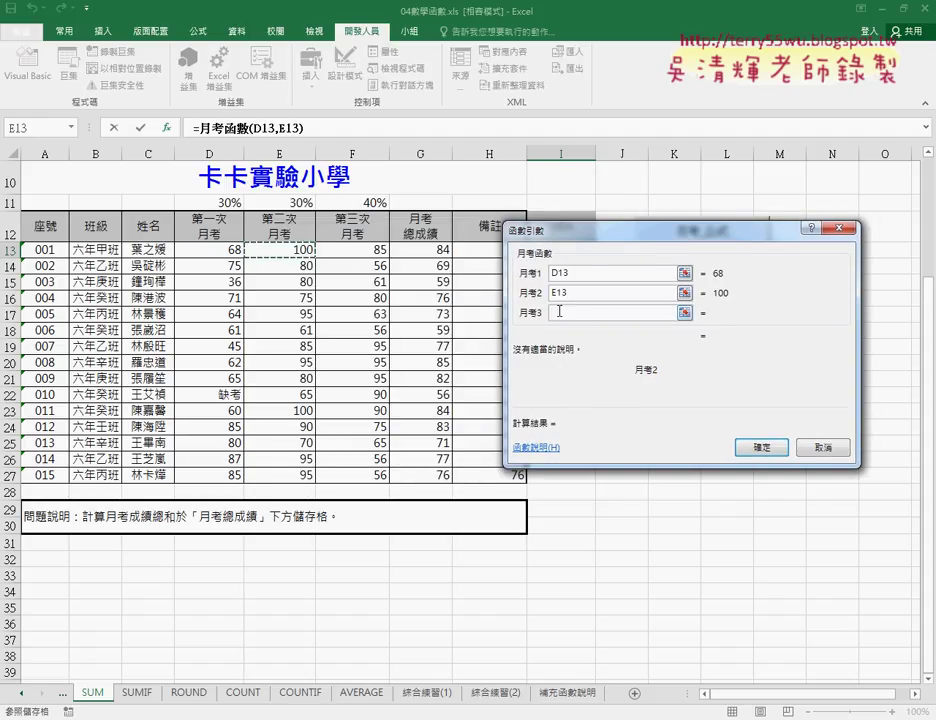
pyautogui.click(600, 312)
pyautogui.click(327, 256)
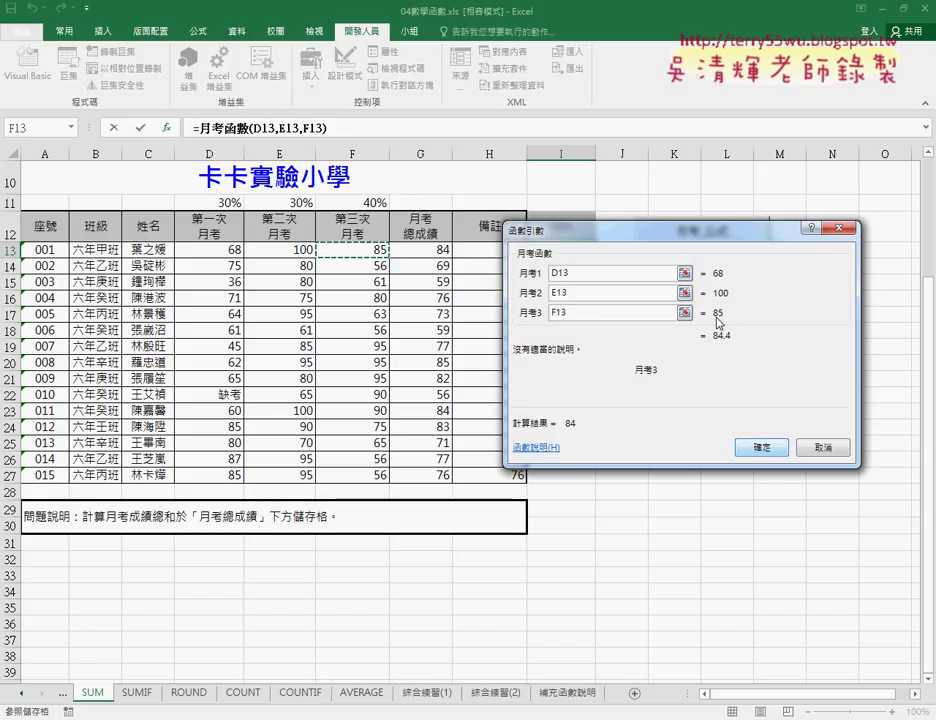
pyautogui.moveTo(650, 228); pyautogui.dragTo(753, 221)
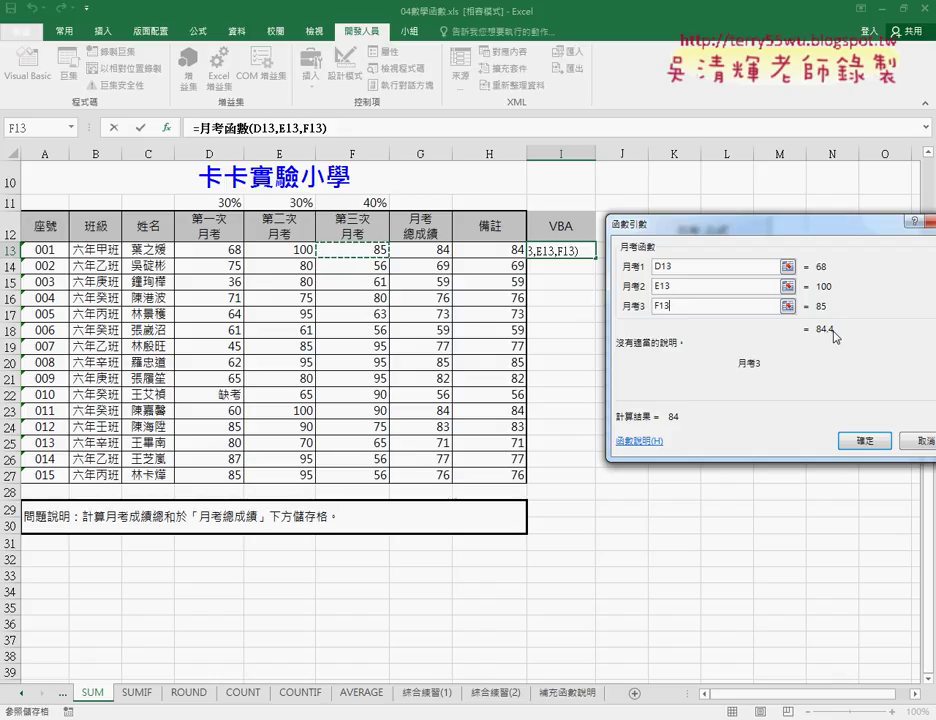
pyautogui.moveTo(838, 345)
pyautogui.mouseDown()
pyautogui.moveTo(846, 330)
pyautogui.moveTo(829, 358)
pyautogui.mouseUp()
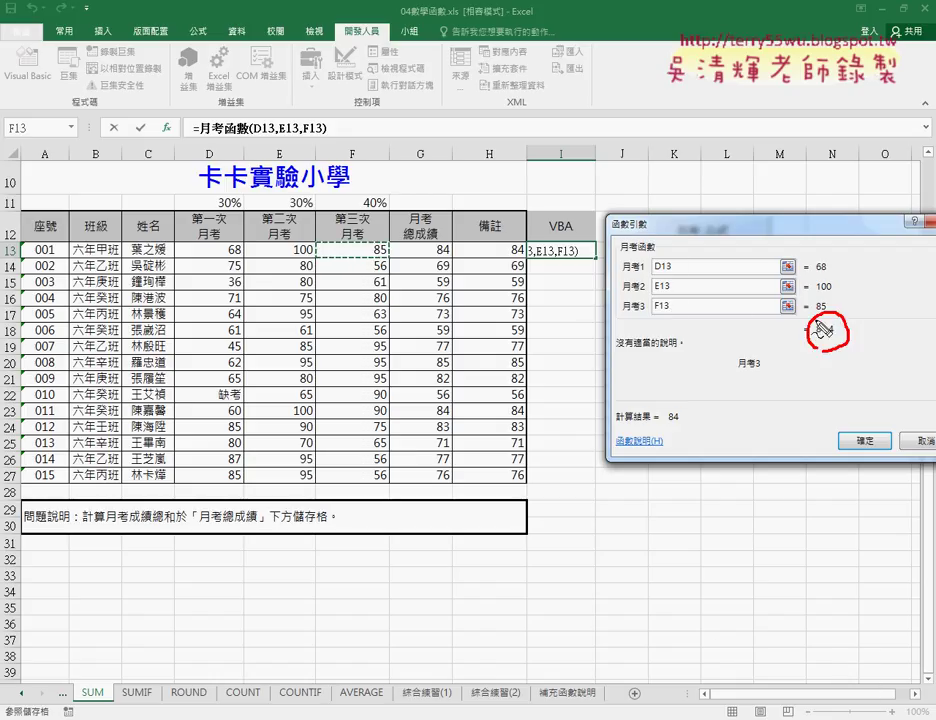
pyautogui.moveTo(866, 427); pyautogui.dragTo(860, 428)
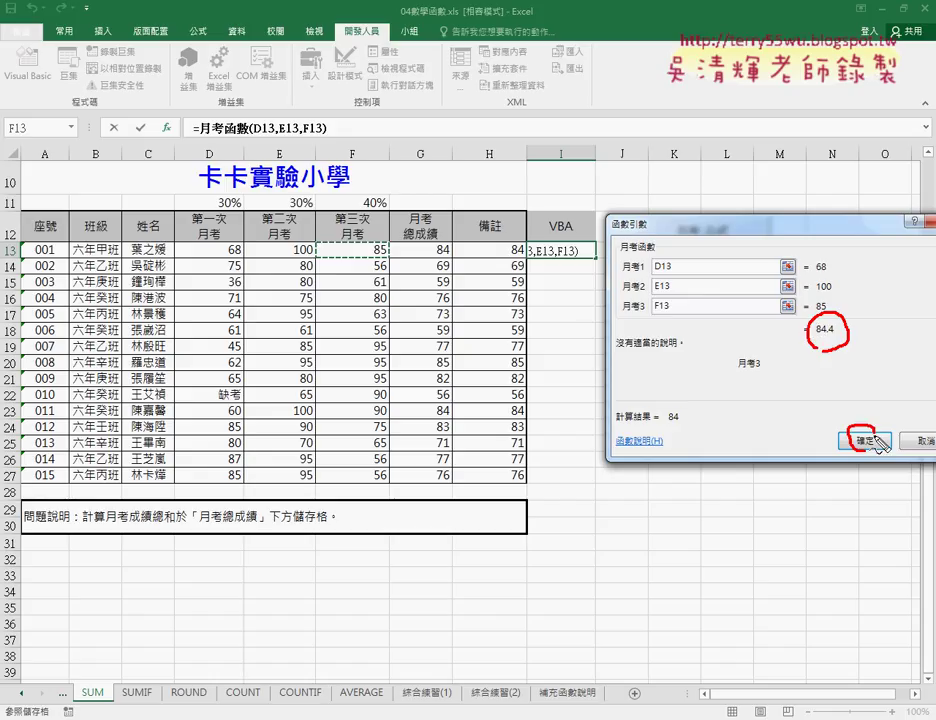
pyautogui.moveTo(806, 333)
pyautogui.mouseDown()
pyautogui.moveTo(650, 290)
pyautogui.moveTo(597, 262)
pyautogui.moveTo(612, 266)
pyautogui.mouseUp()
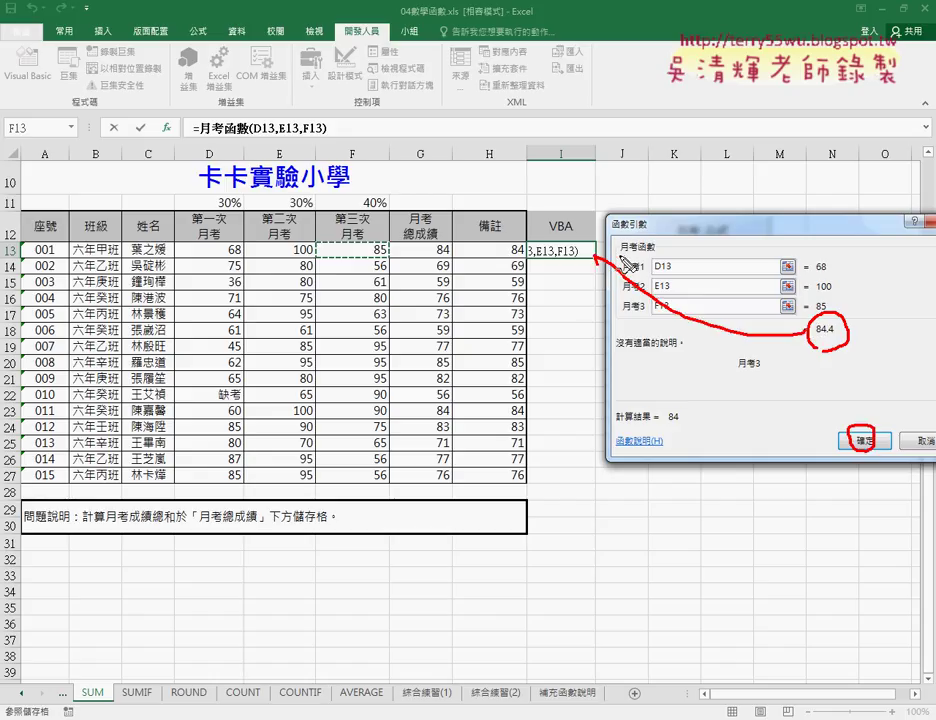
pyautogui.press('Escape')
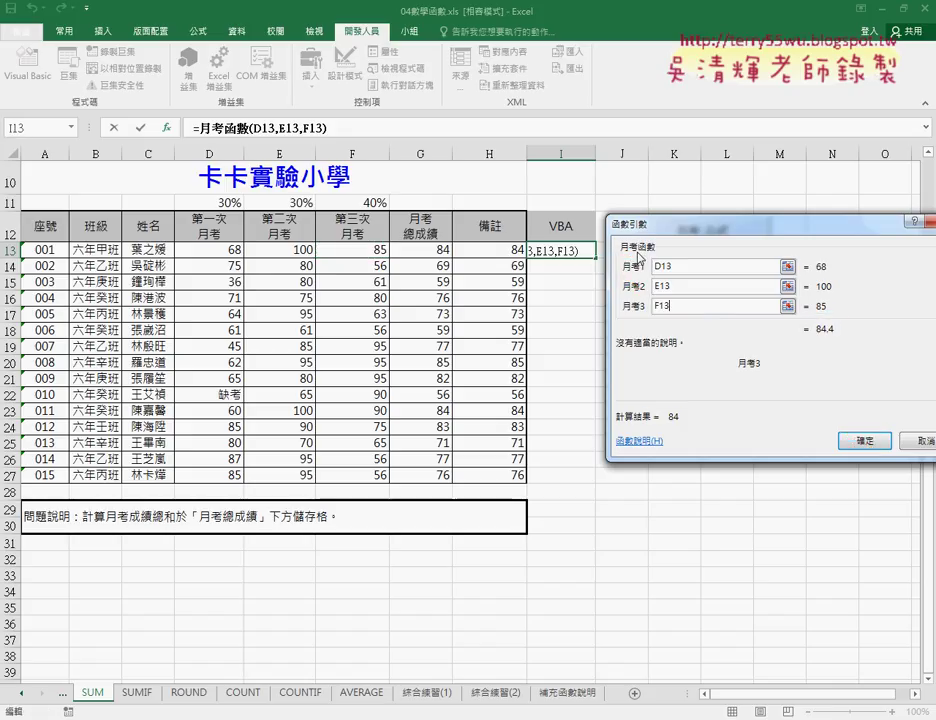
# Enter the 月考函數 formula in I13 and fill it down the VBA column to I27.
pyautogui.click(864, 440)
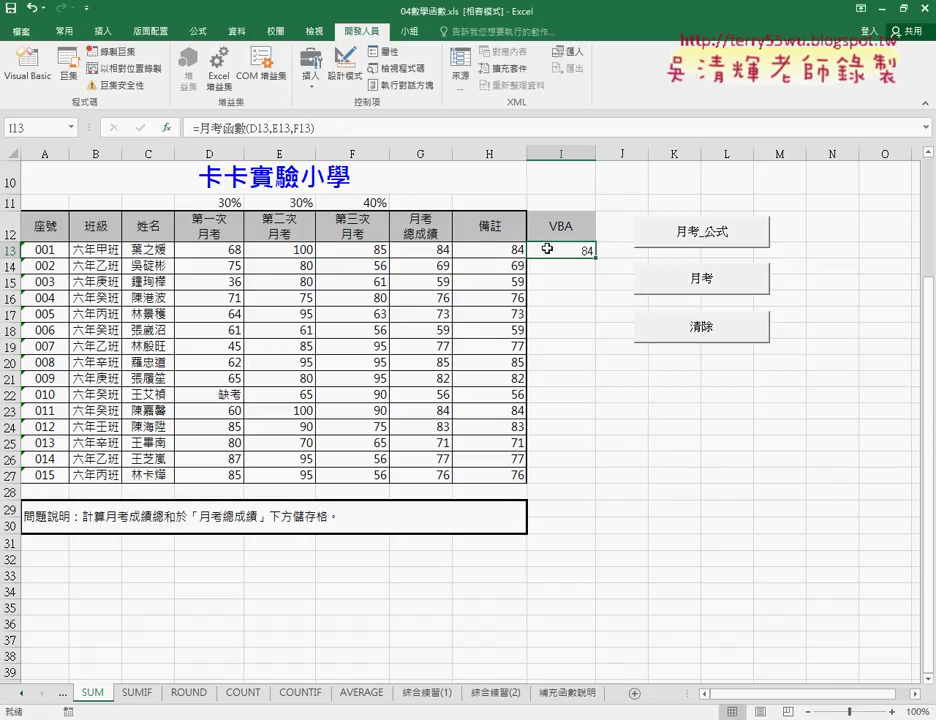
pyautogui.doubleClick(597, 258)
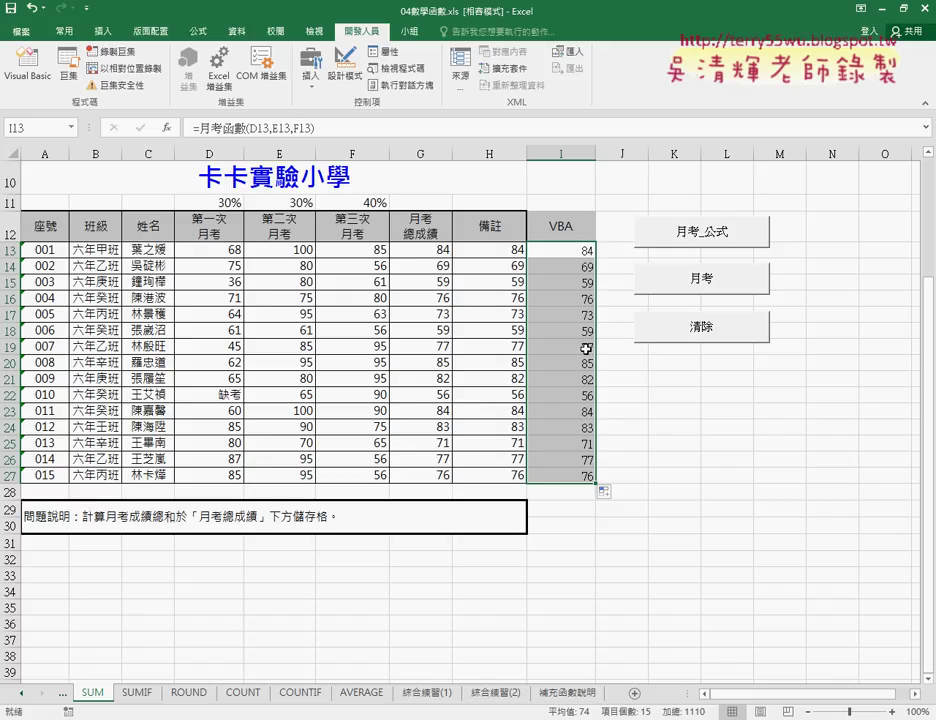
pyautogui.click(586, 249)
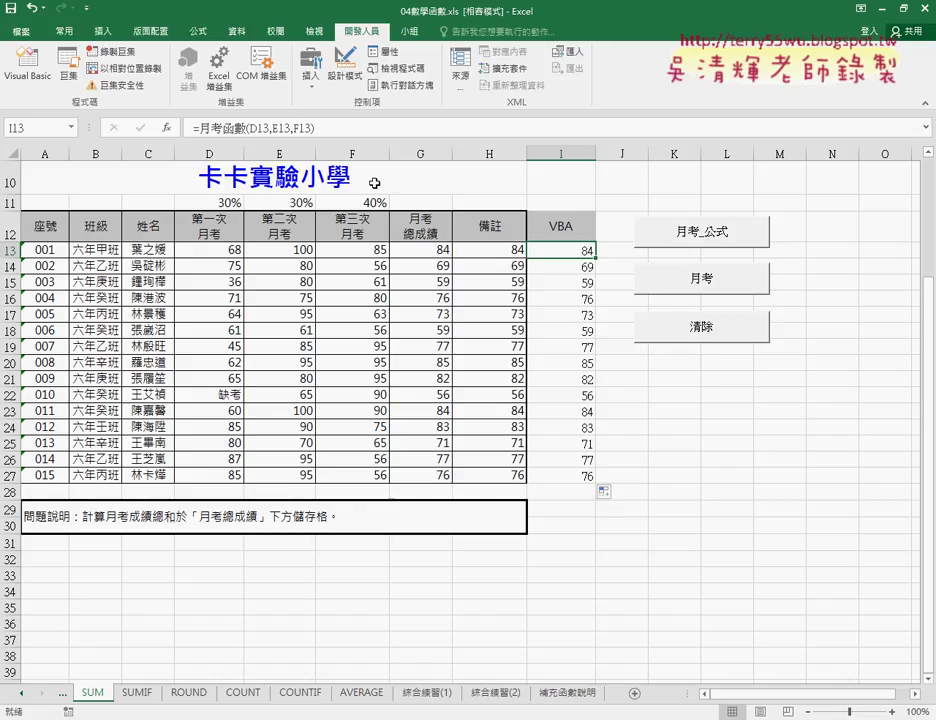
# Clear the VBA column with the 清除 macro and insert the user-defined function 月考函數_範圍 in I13.
pyautogui.click(703, 336)
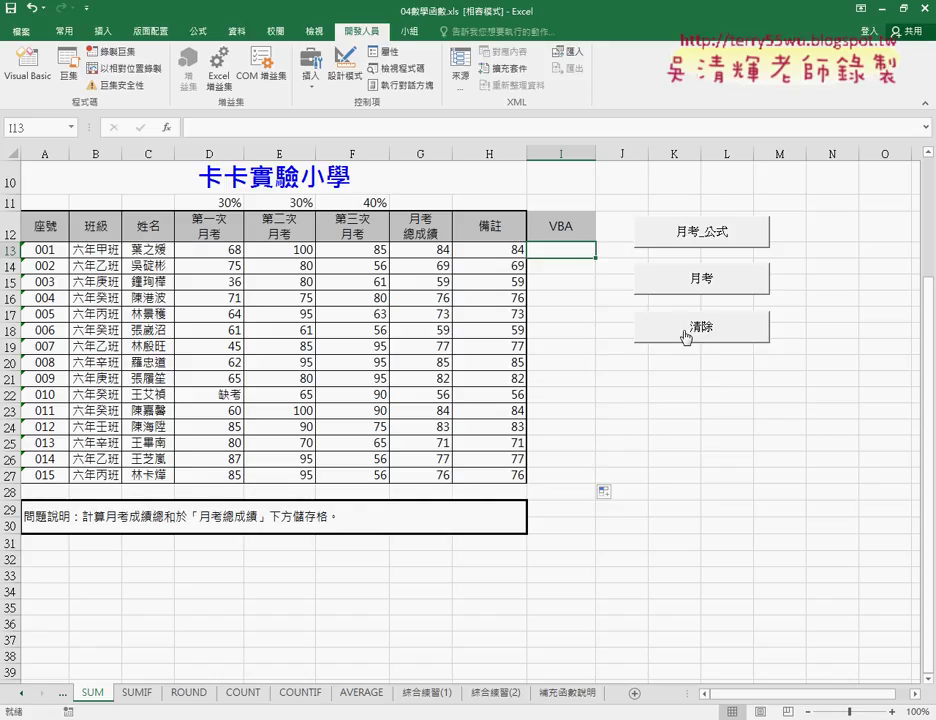
pyautogui.click(167, 127)
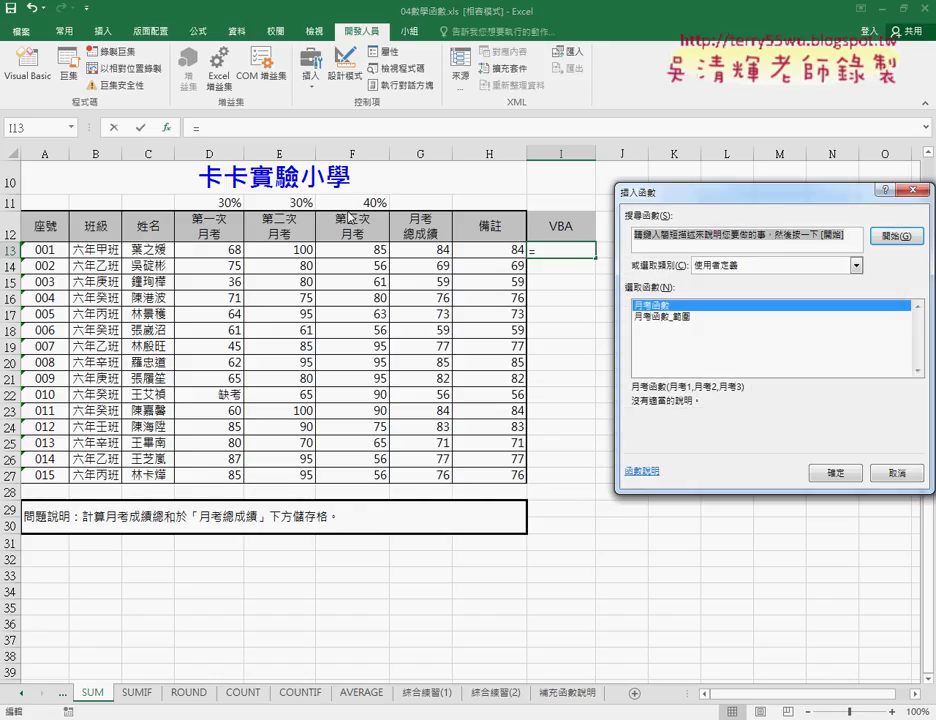
pyautogui.click(684, 317)
pyautogui.doubleClick(686, 318)
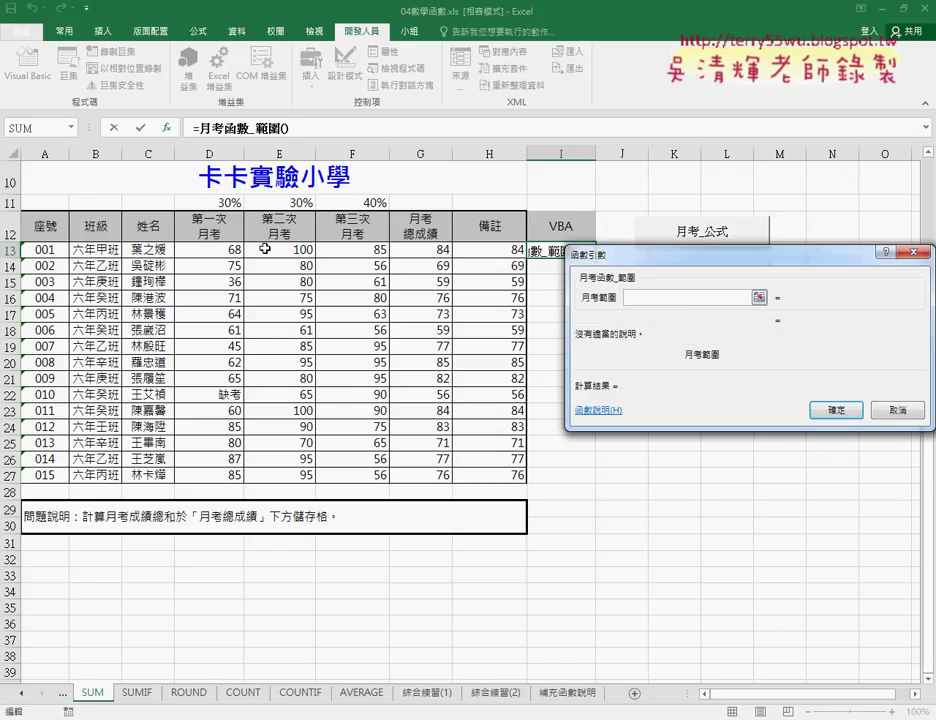
# Set the 月考範圍 argument to D13:F13, enter the formula and fill it down the VBA column to I27.
pyautogui.moveTo(212, 249); pyautogui.dragTo(359, 250)
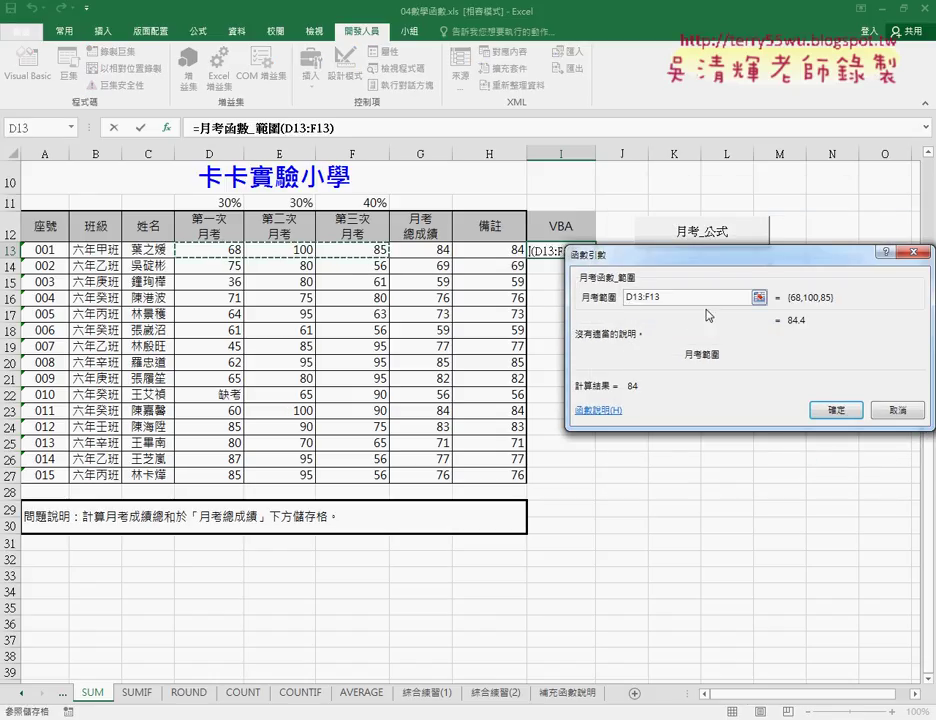
pyautogui.click(842, 411)
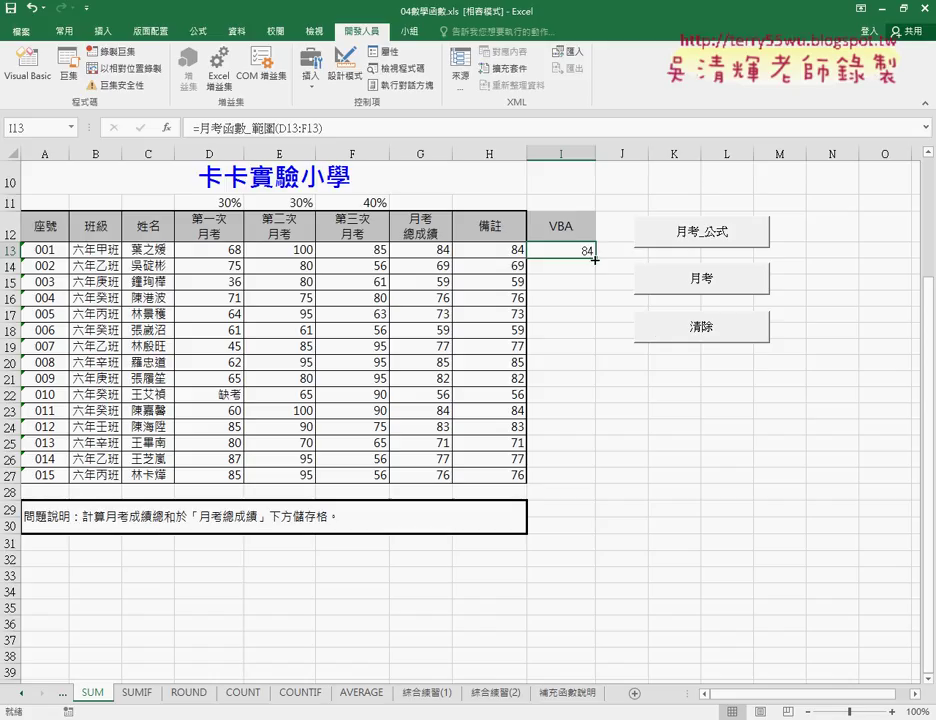
pyautogui.doubleClick(596, 257)
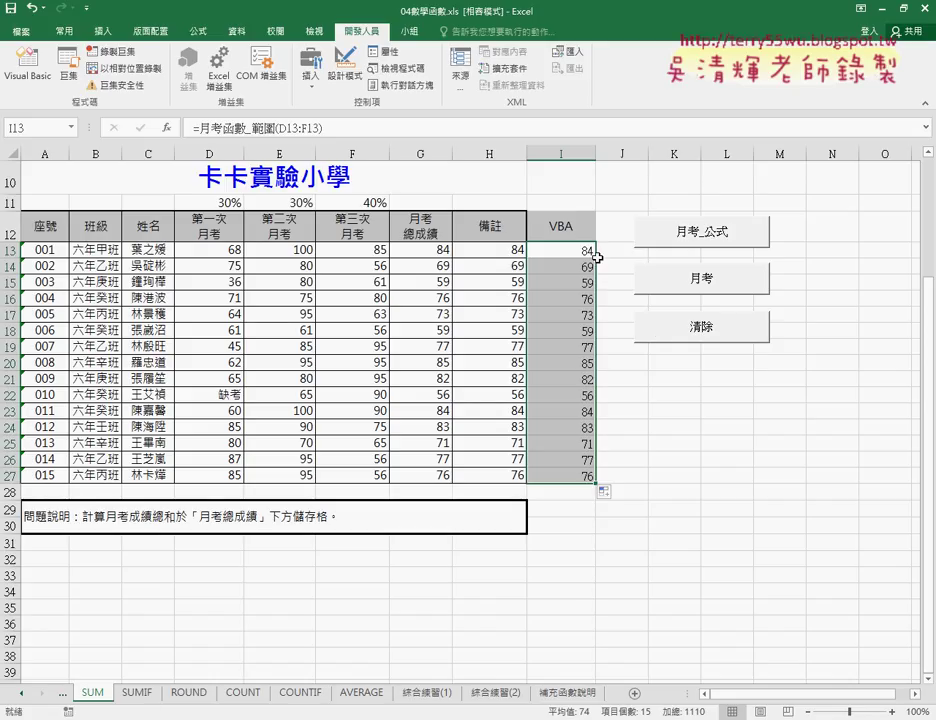
# Clear the VBA column with the 清除 macro and preview 月考函數_範圍 in I13 with the range D13:F13, without entering it.
pyautogui.click(655, 326)
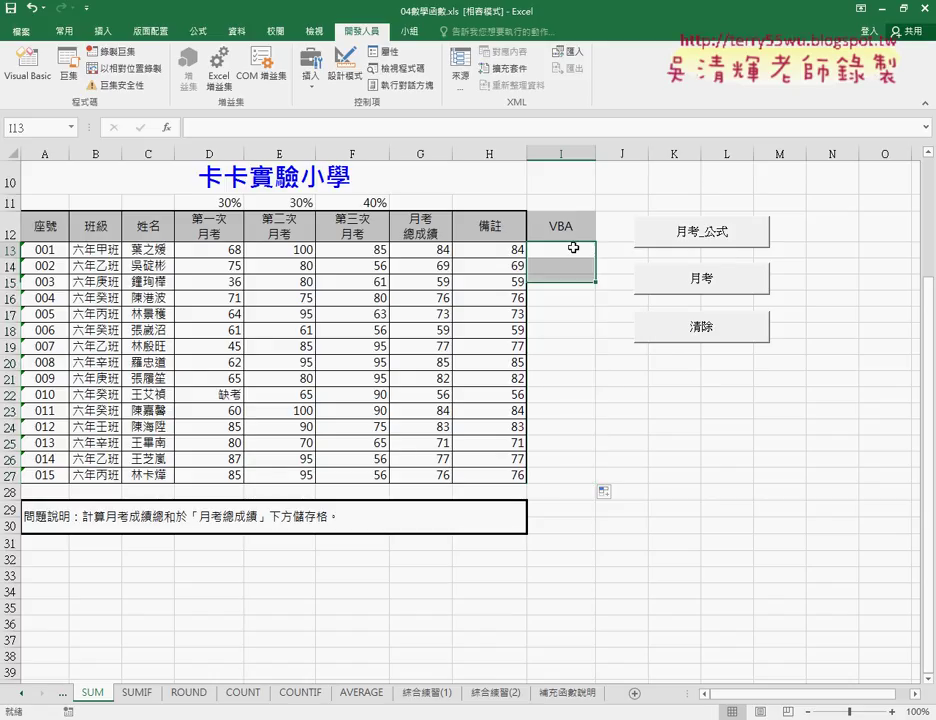
pyautogui.click(167, 127)
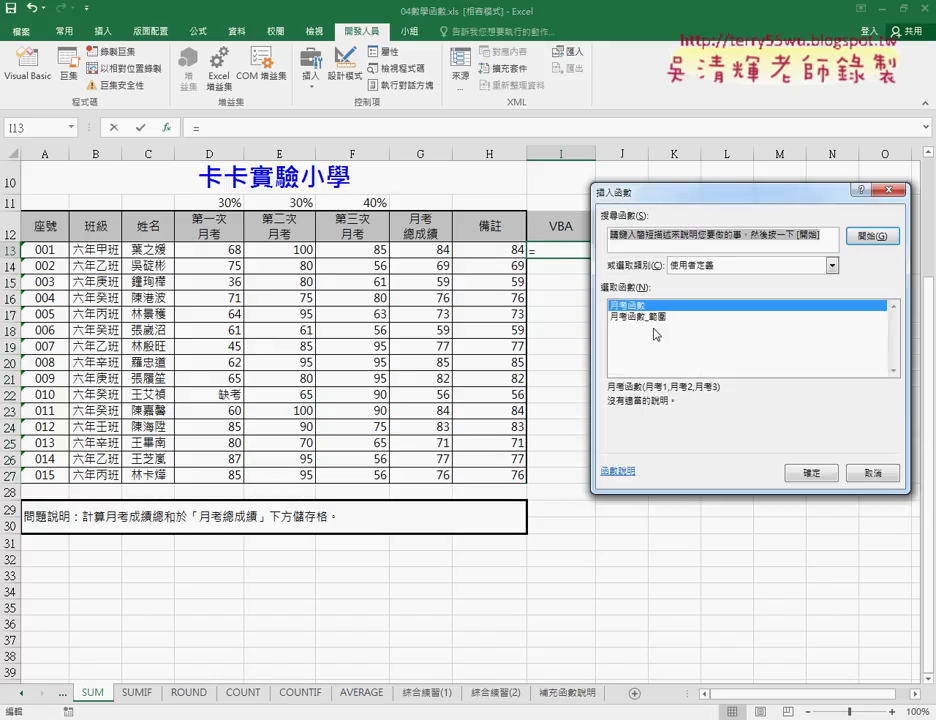
pyautogui.click(648, 316)
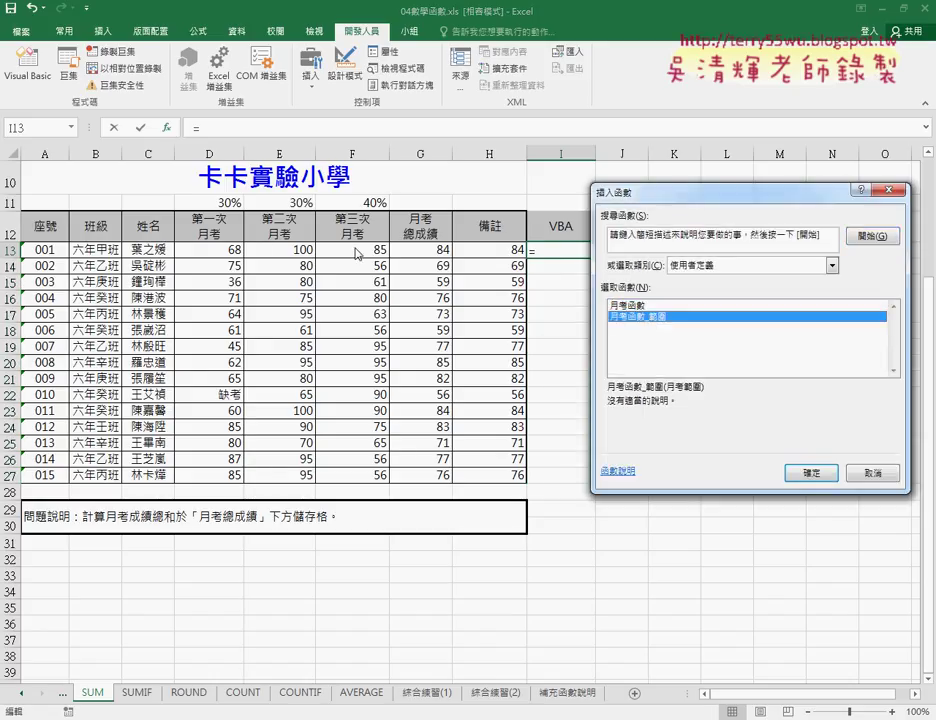
pyautogui.press('Return')
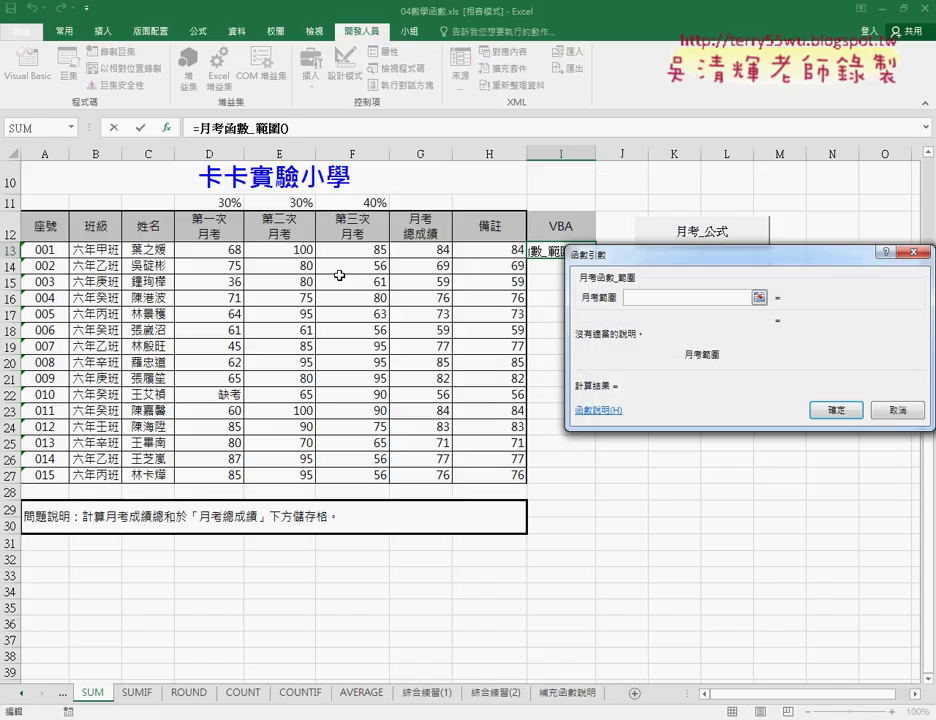
pyautogui.moveTo(232, 252); pyautogui.dragTo(363, 254)
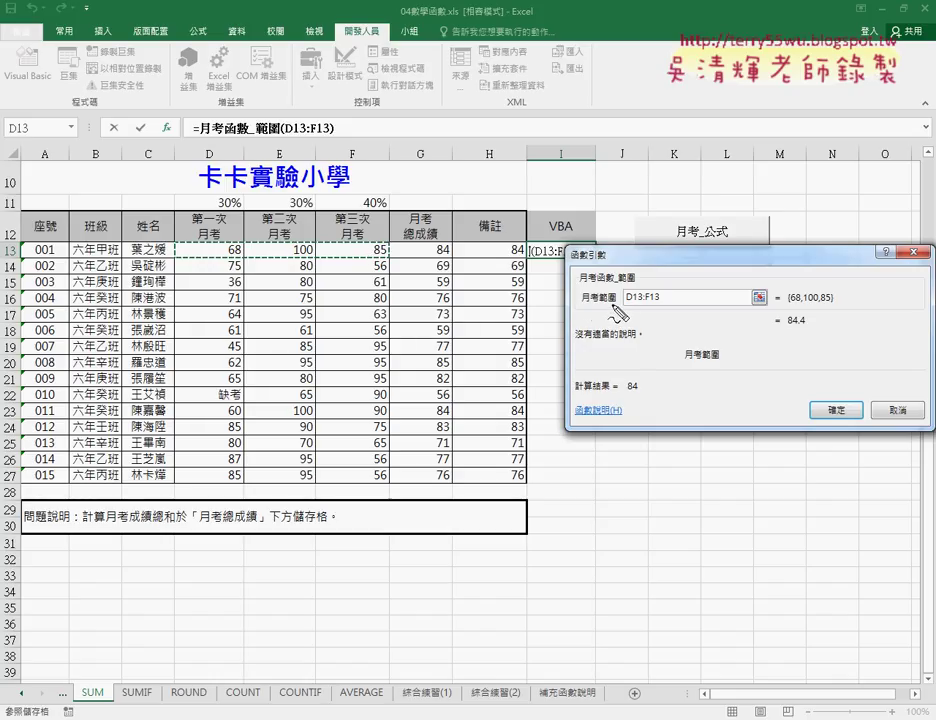
pyautogui.moveTo(616, 302); pyautogui.dragTo(578, 310)
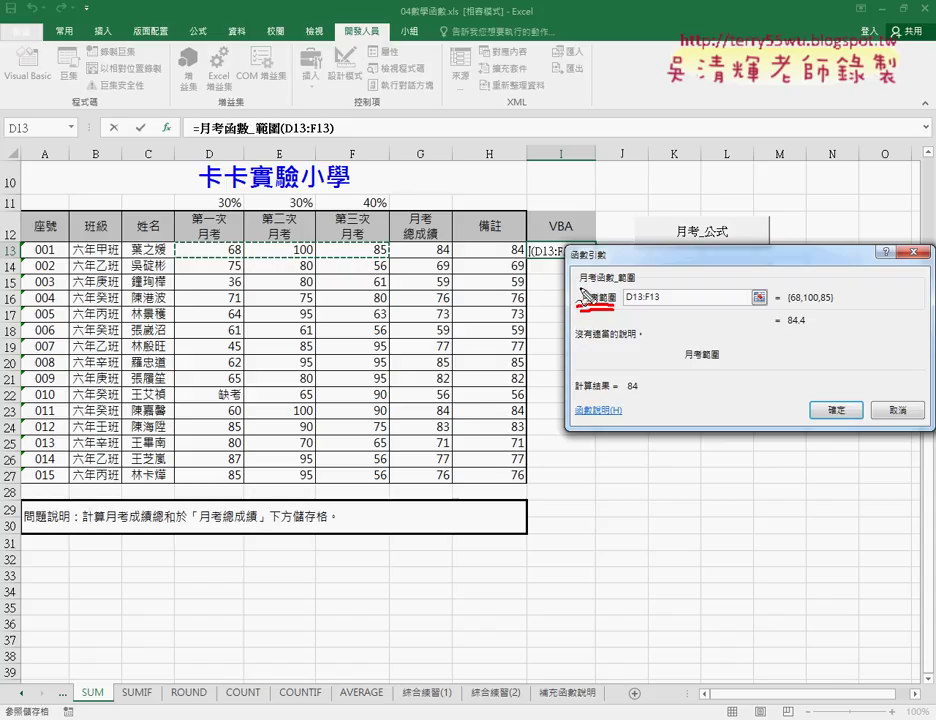
pyautogui.moveTo(578, 304)
pyautogui.mouseDown()
pyautogui.moveTo(590, 318)
pyautogui.moveTo(626, 302)
pyautogui.moveTo(622, 316)
pyautogui.mouseUp()
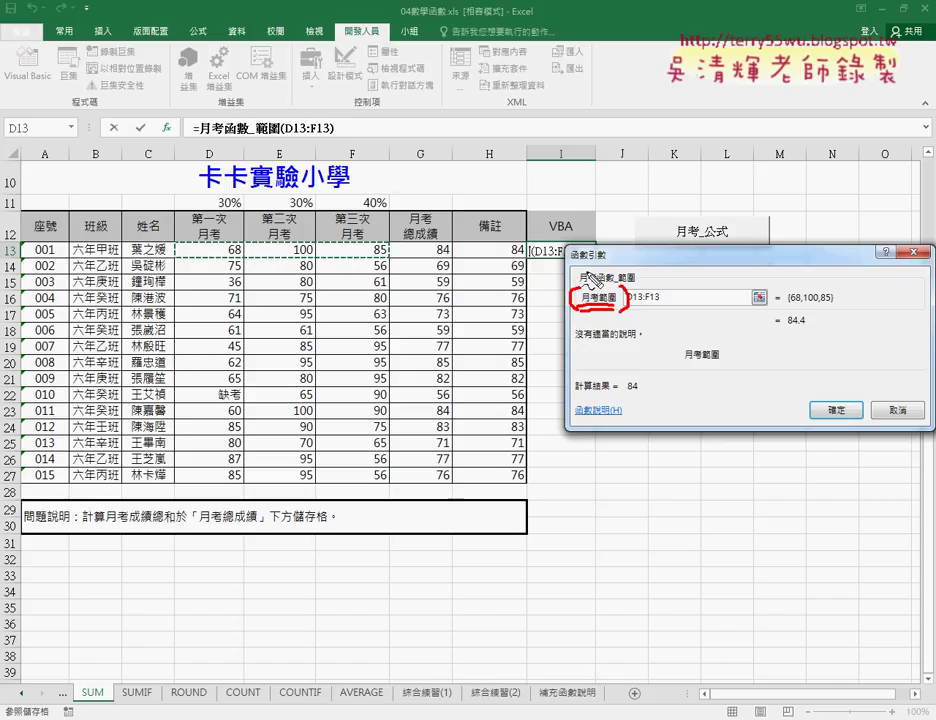
pyautogui.moveTo(641, 268)
pyautogui.mouseDown()
pyautogui.moveTo(619, 299)
pyautogui.moveTo(630, 292)
pyautogui.moveTo(622, 286)
pyautogui.mouseUp()
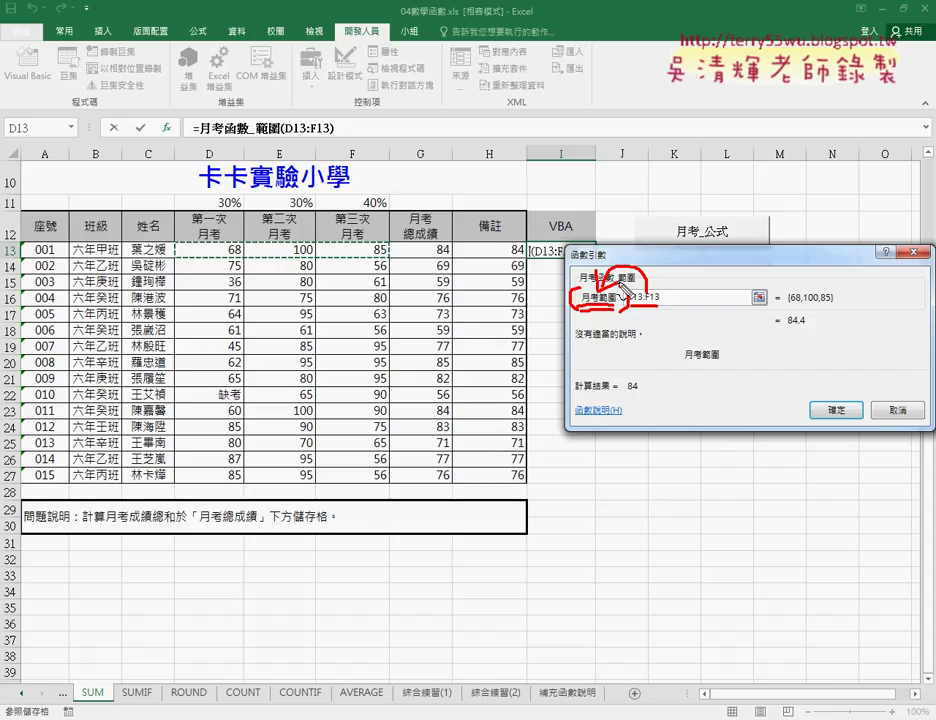
pyautogui.press('Escape')
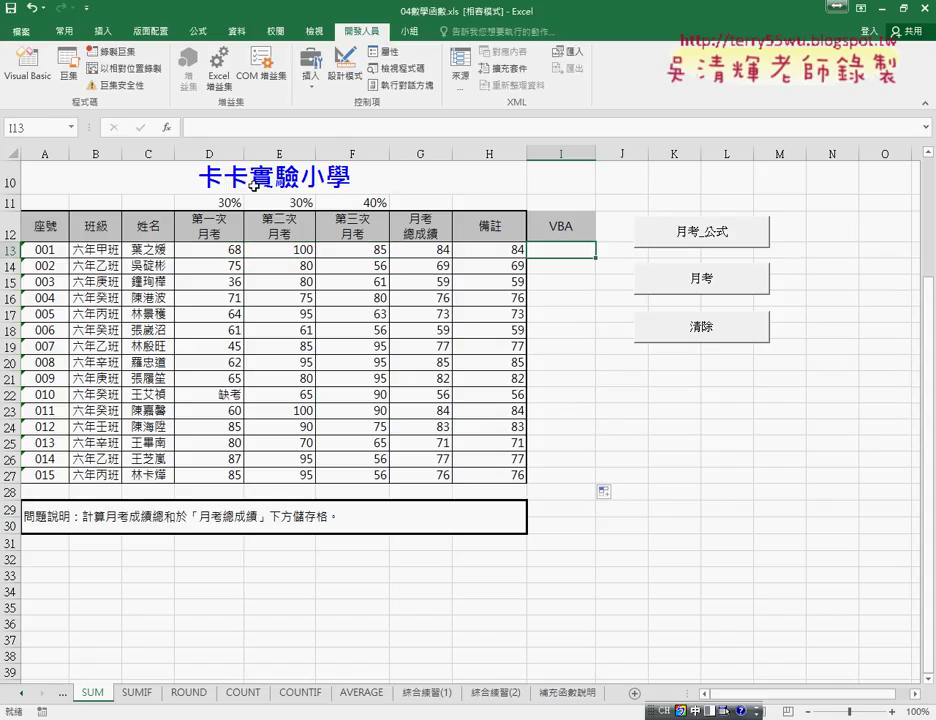
# Review the 使用者定義 function category and the argument fields of 月考函數 without entering the function.
pyautogui.click(167, 127)
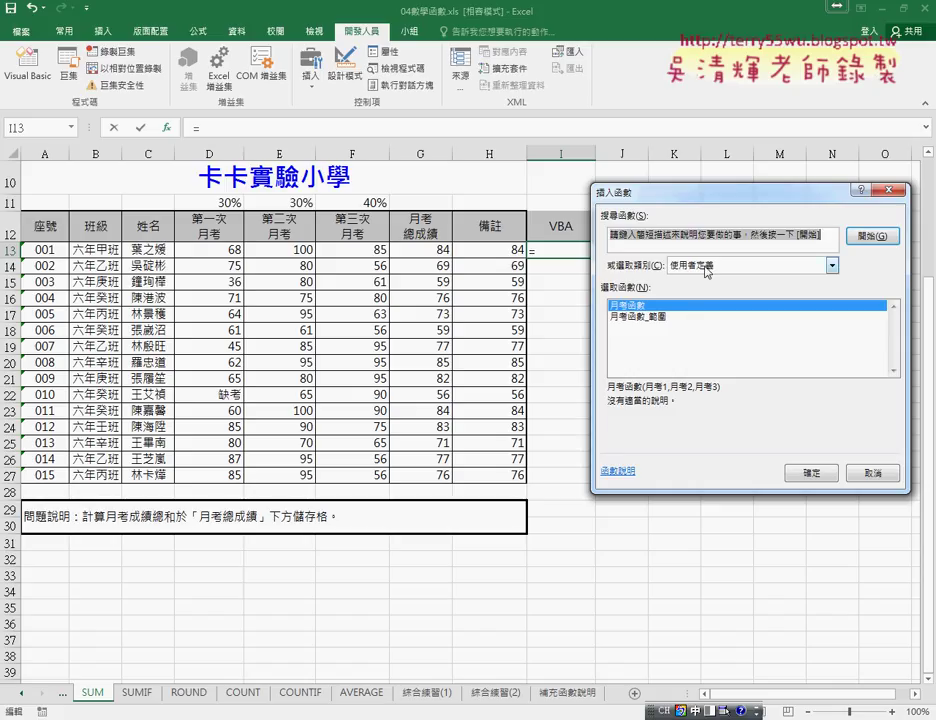
pyautogui.click(707, 268)
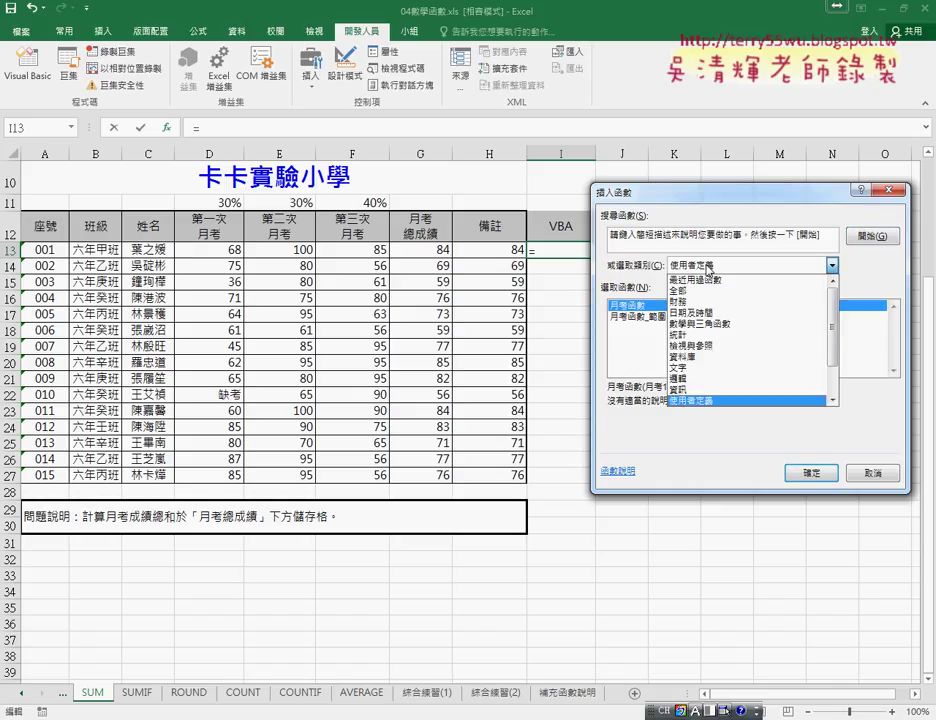
pyautogui.click(712, 400)
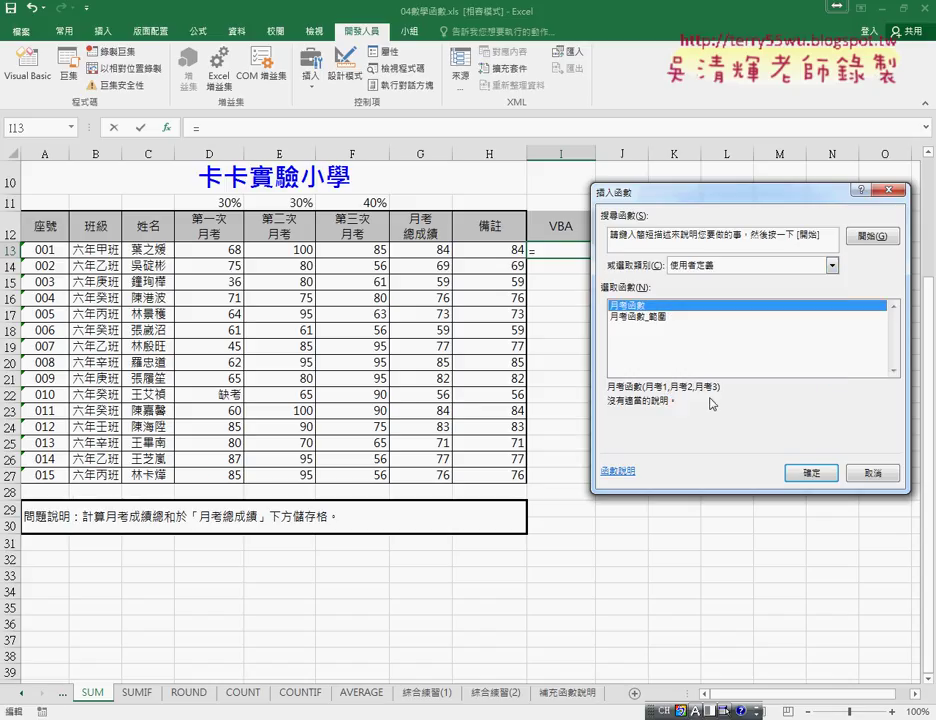
pyautogui.click(811, 475)
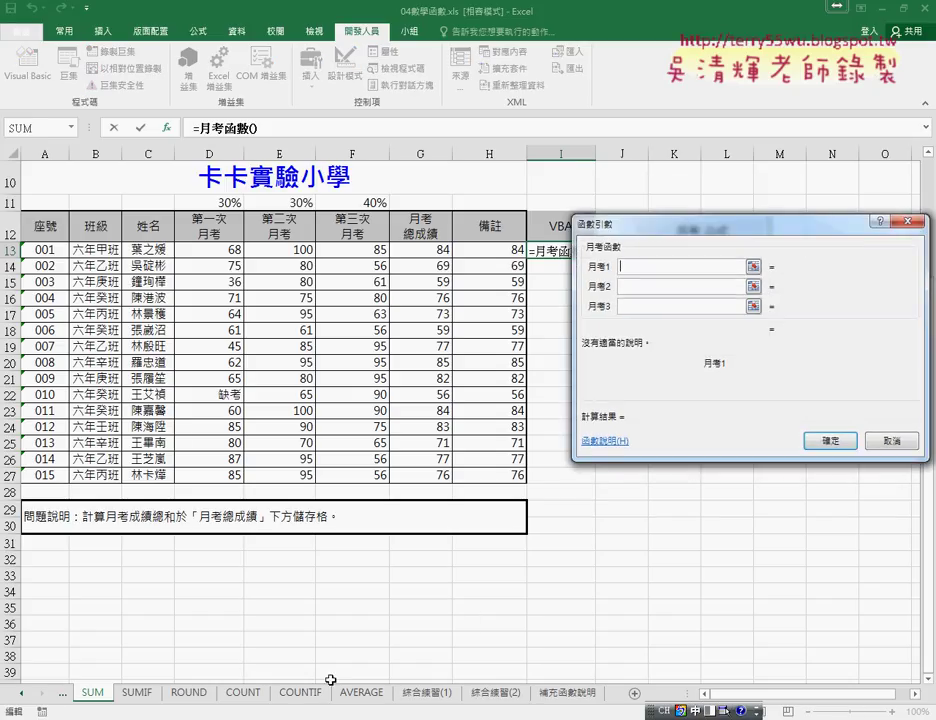
pyautogui.click(898, 443)
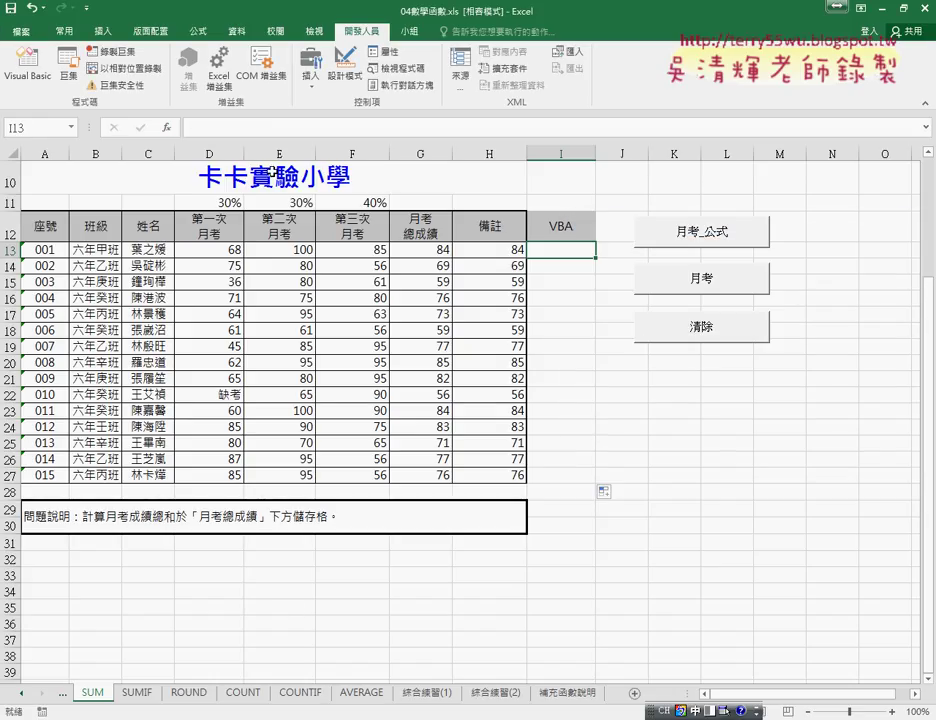
# Open the workbook's code in the Visual Basic editor and view the options for adding a new procedure, without adding one.
pyautogui.click(30, 80)
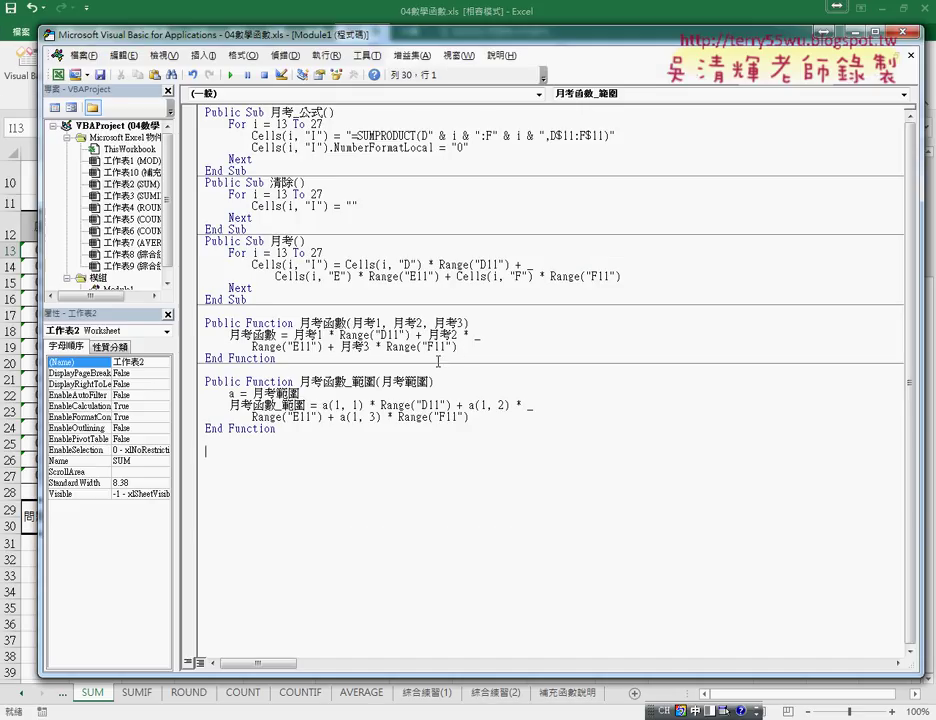
pyautogui.click(203, 55)
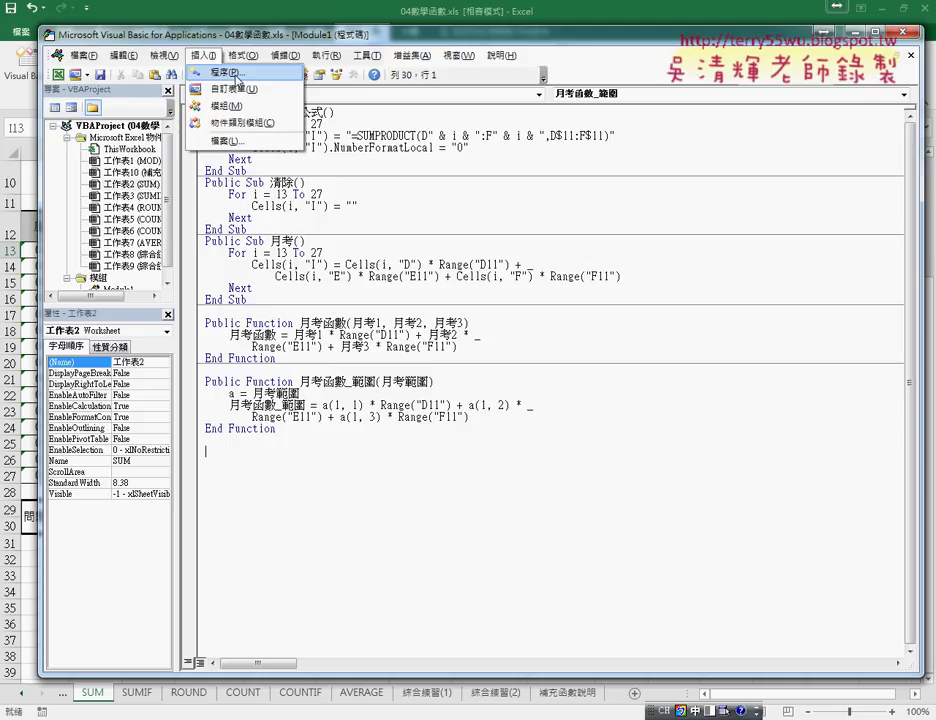
pyautogui.click(209, 70)
pyautogui.moveTo(441, 184); pyautogui.dragTo(329, 342)
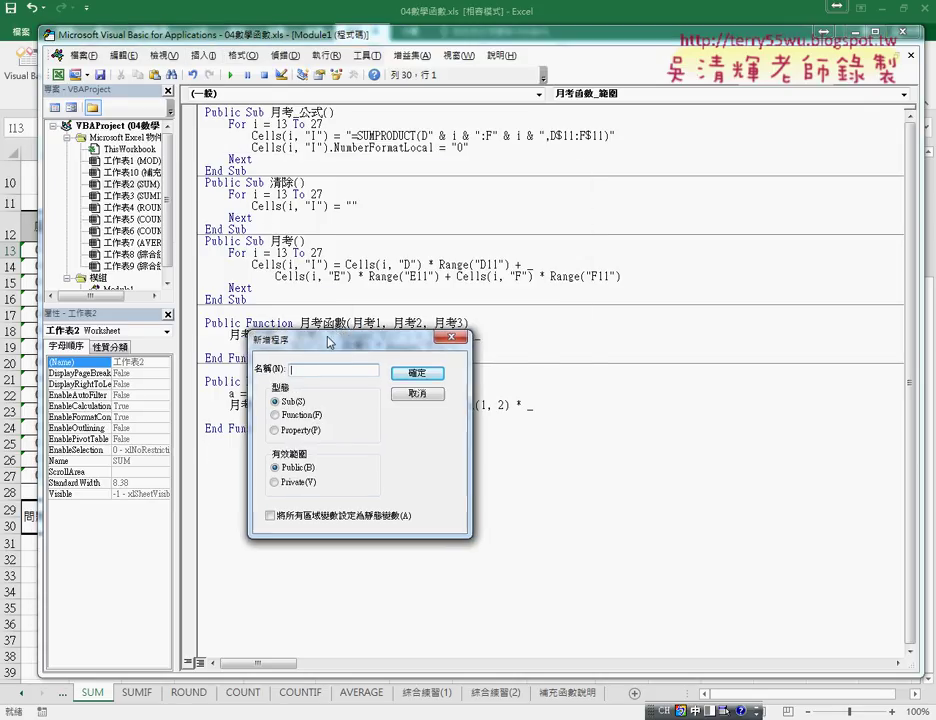
pyautogui.click(417, 394)
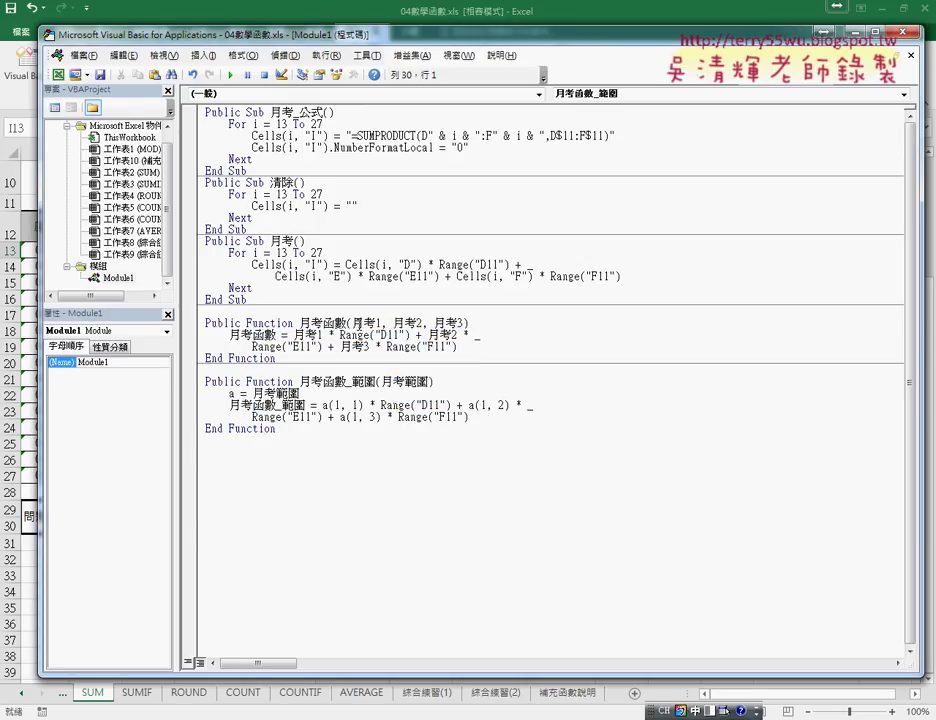
# Delete the calculation lines inside 月考函數 and highlight its arguments 月考1, 月考2, 月考3 in the declaration.
pyautogui.moveTo(488, 346); pyautogui.dragTo(197, 337)
pyautogui.press('Delete')
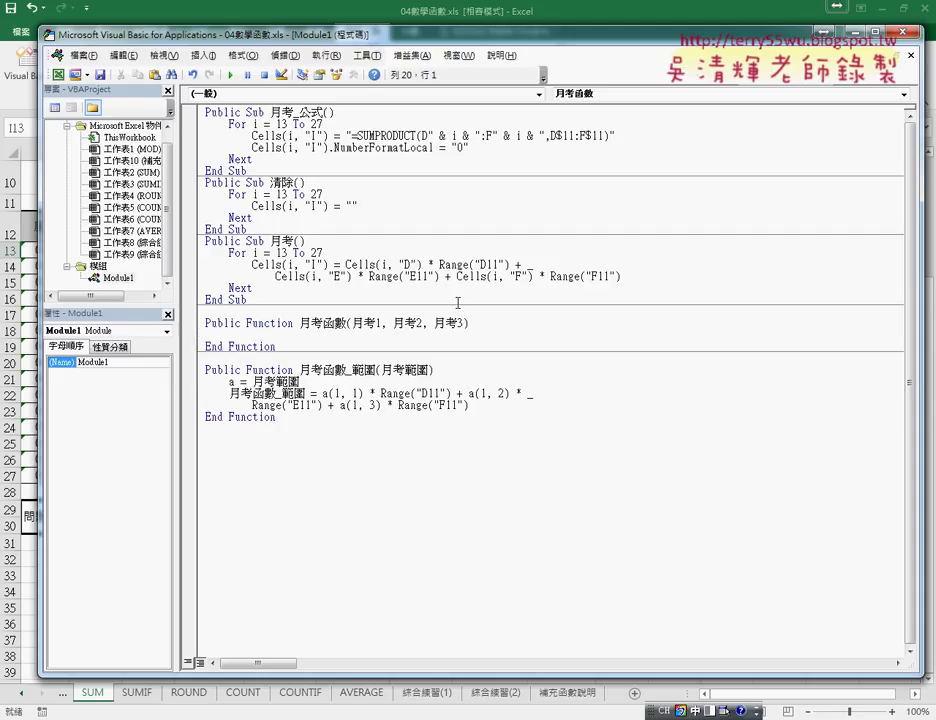
pyautogui.moveTo(352, 323); pyautogui.dragTo(472, 323)
pyautogui.moveTo(352, 323); pyautogui.dragTo(465, 323)
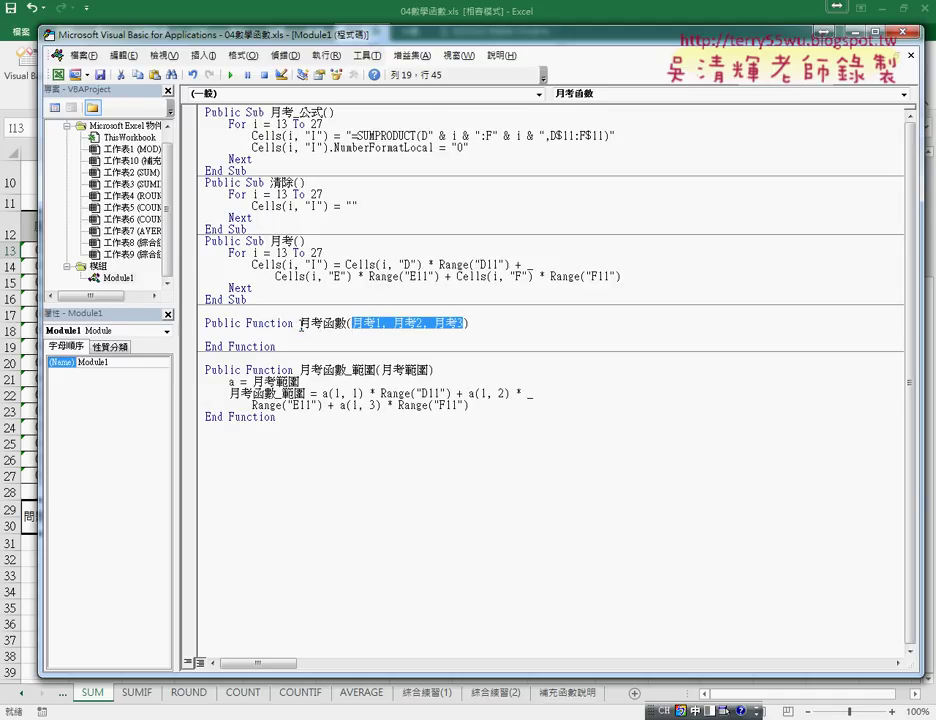
pyautogui.moveTo(300, 323); pyautogui.dragTo(470, 324)
# Uncover worksheet row 13, circle the scores in D13:F13 in red, draw arrows to 月考1, 月考2 and 月考3, and underline 月考1.
pyautogui.moveTo(337, 44); pyautogui.dragTo(347, 283)
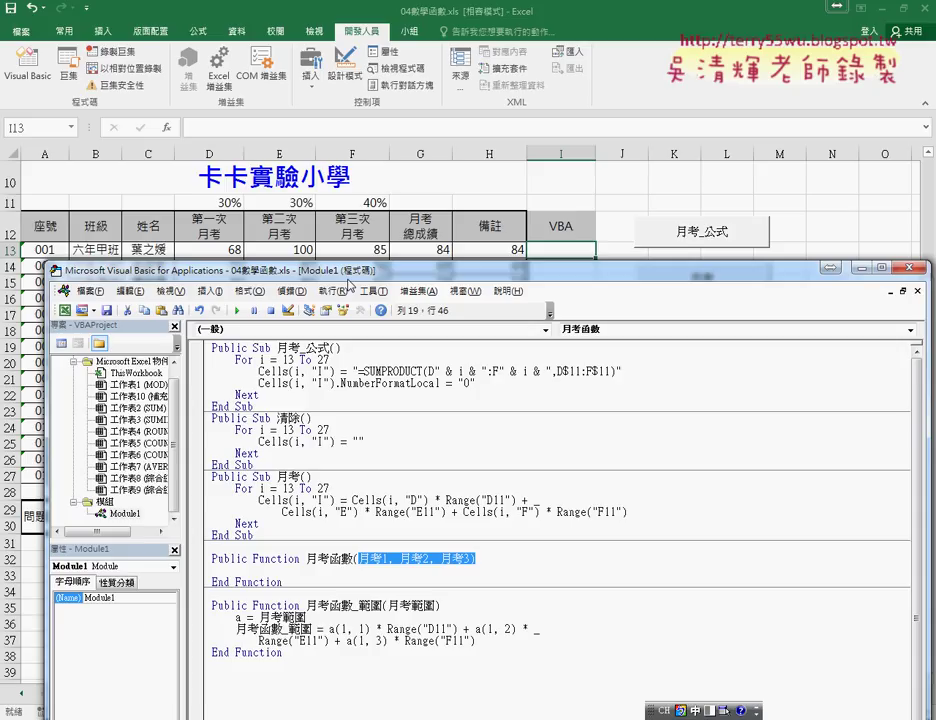
pyautogui.moveTo(240, 237); pyautogui.dragTo(252, 244)
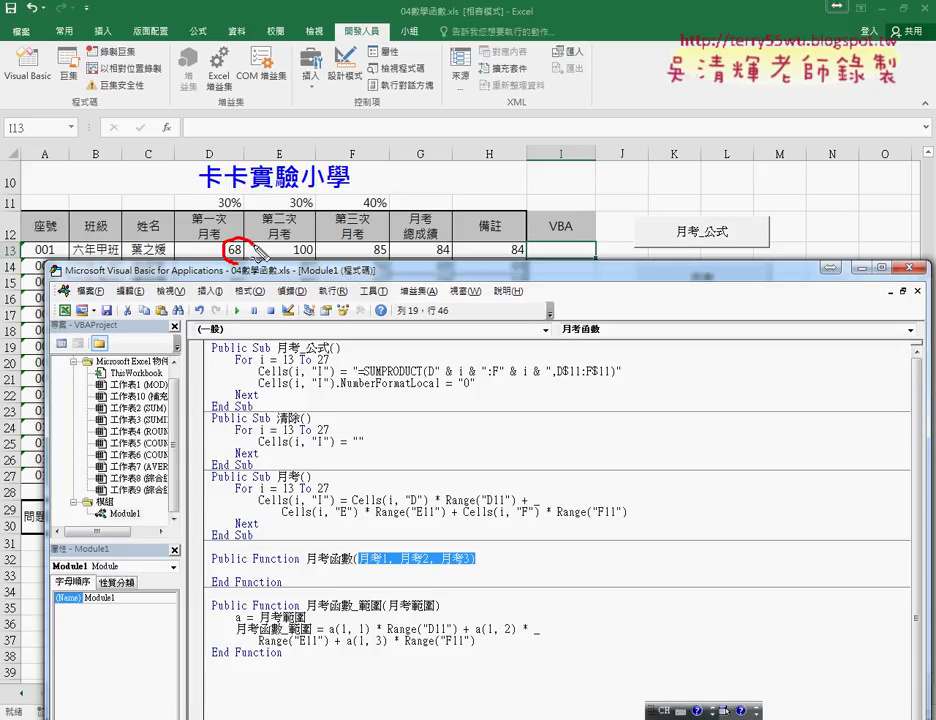
pyautogui.moveTo(338, 240)
pyautogui.mouseDown()
pyautogui.moveTo(340, 258)
pyautogui.moveTo(344, 248)
pyautogui.moveTo(395, 254)
pyautogui.mouseUp()
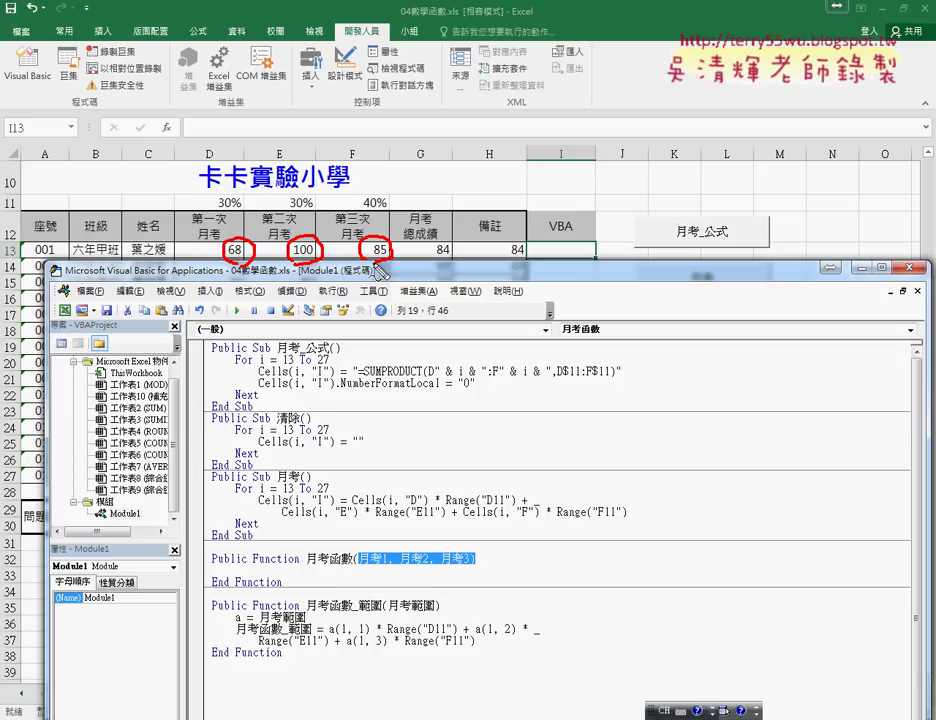
pyautogui.moveTo(252, 265)
pyautogui.mouseDown()
pyautogui.moveTo(318, 485)
pyautogui.moveTo(360, 548)
pyautogui.mouseUp()
pyautogui.moveTo(305, 266); pyautogui.dragTo(370, 545)
pyautogui.moveTo(329, 302); pyautogui.dragTo(400, 545)
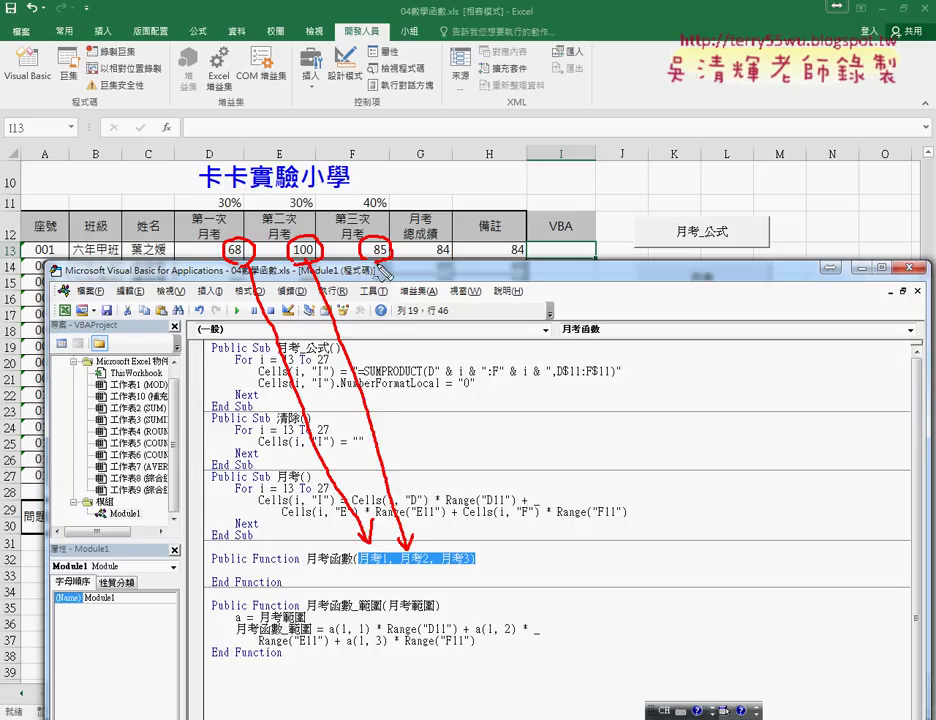
pyautogui.moveTo(378, 268); pyautogui.dragTo(446, 546)
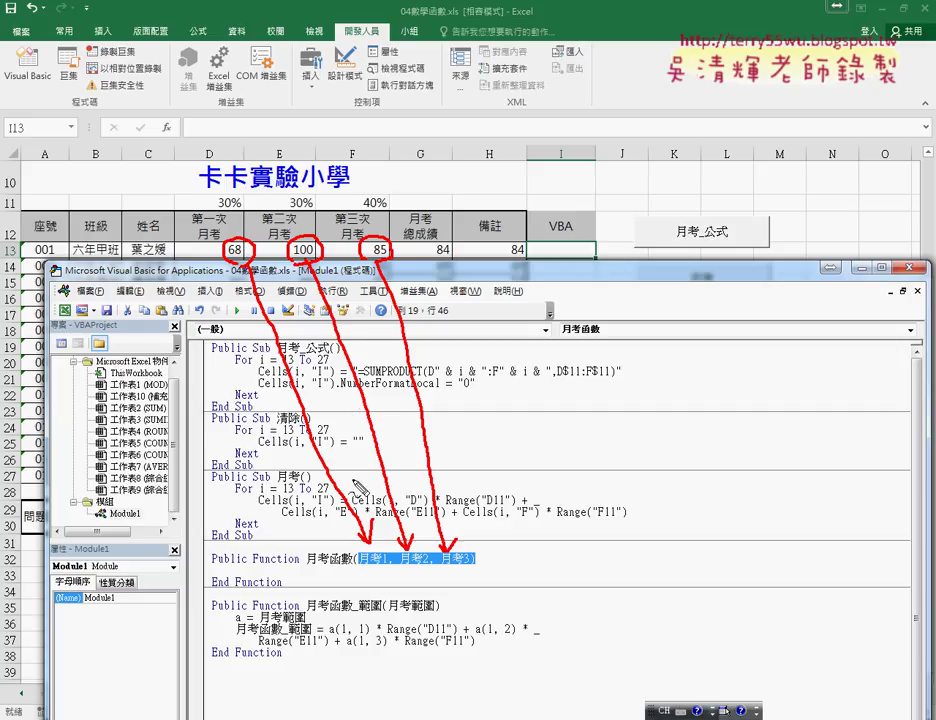
pyautogui.moveTo(358, 569); pyautogui.dragTo(384, 569)
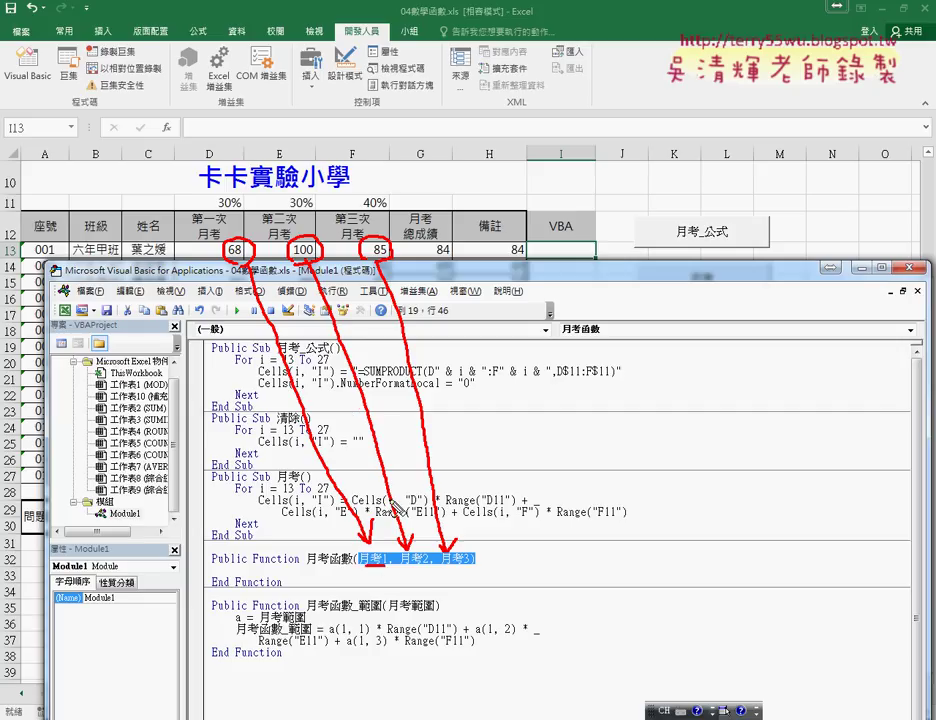